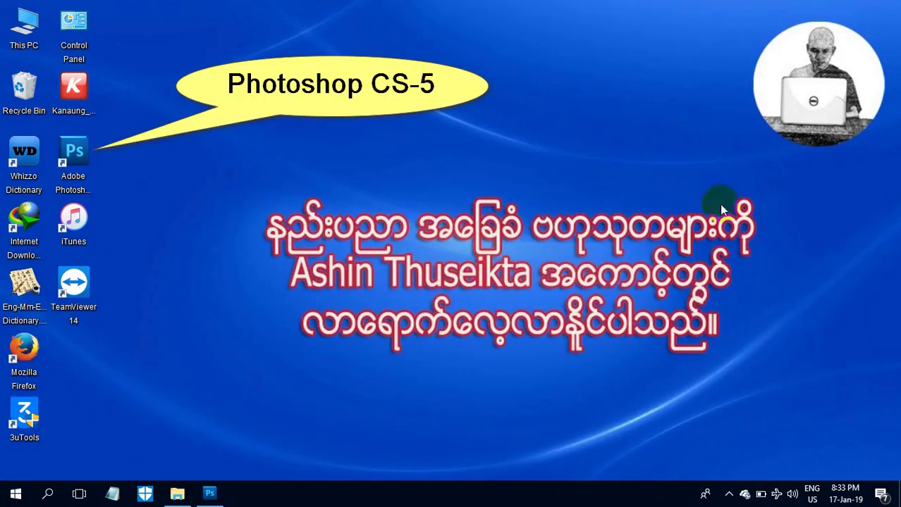
Launch Photoshop and open Lesson-12.1.jpg and Lesson-12.2.jpg together.
double_click(81, 177)
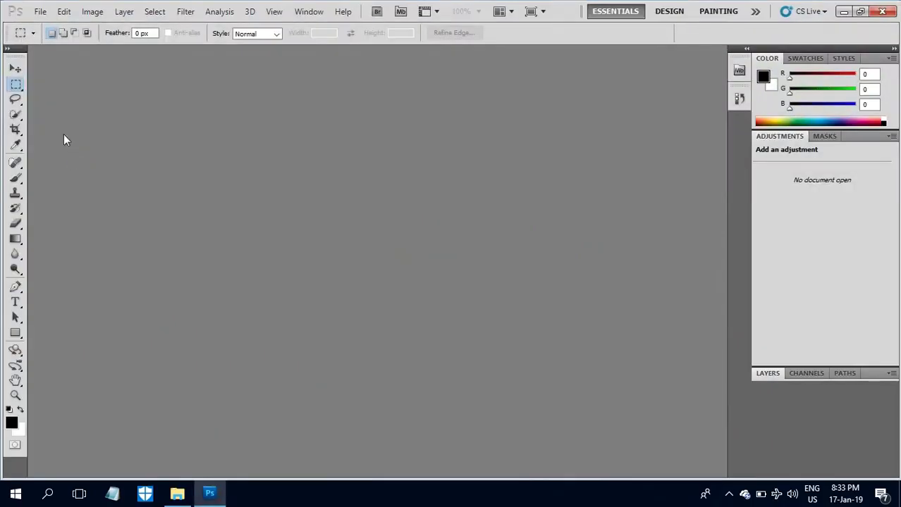
left_click(40, 12)
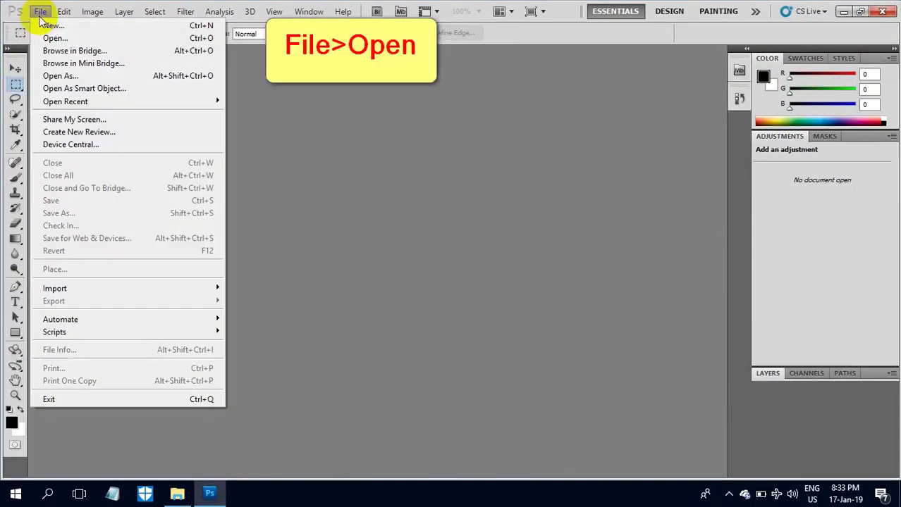
left_click(50, 38)
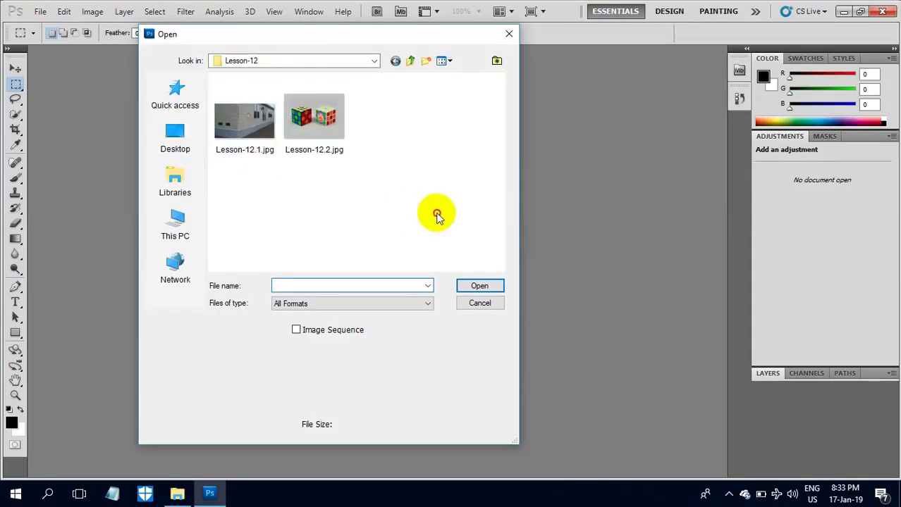
left_click_drag(437, 214, 215, 109)
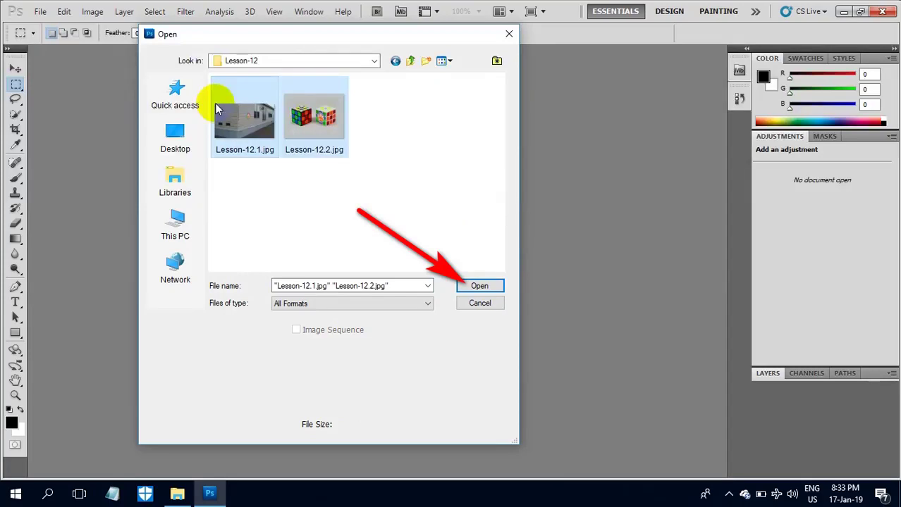
left_click(469, 286)
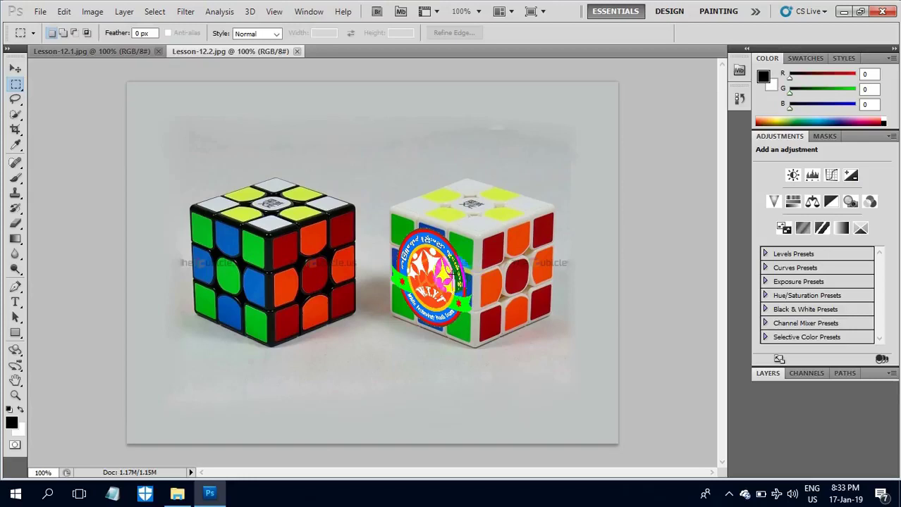
Make the house-siding photo Lesson-12.1.jpg active and show the Filter menu.
left_click(116, 52)
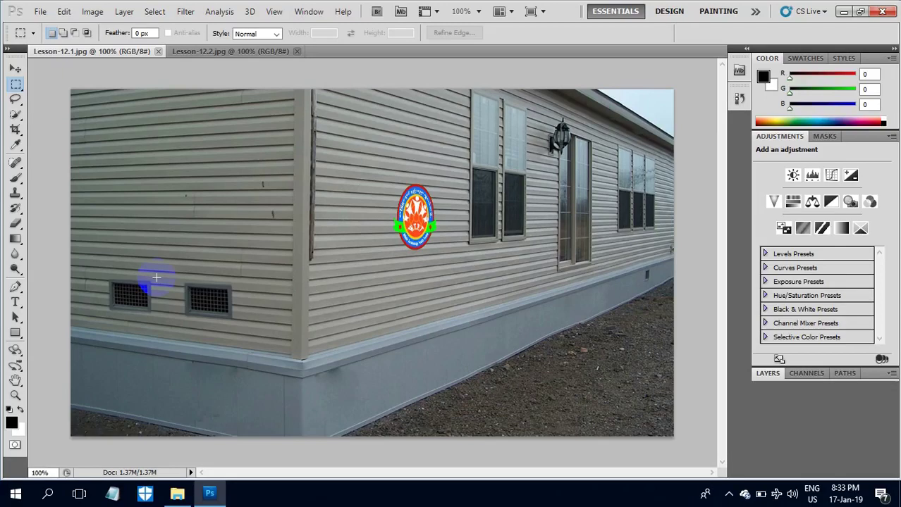
left_click(184, 12)
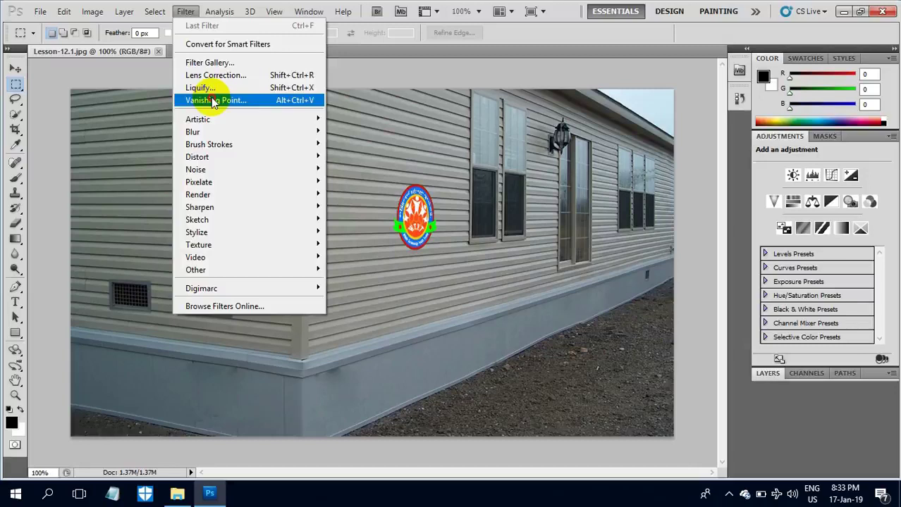
In Vanishing Point, draw a four-corner plane on the left siding wall and stretch it over both vents.
left_click(212, 100)
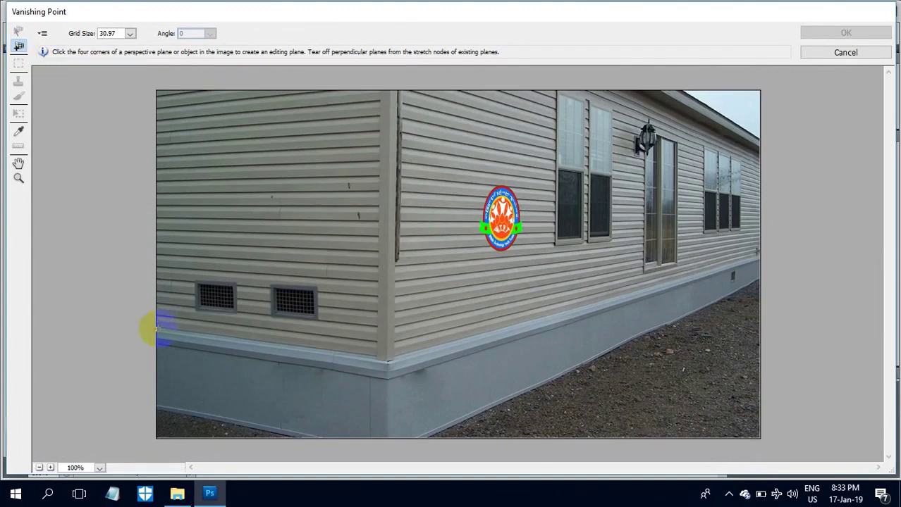
left_click(157, 328)
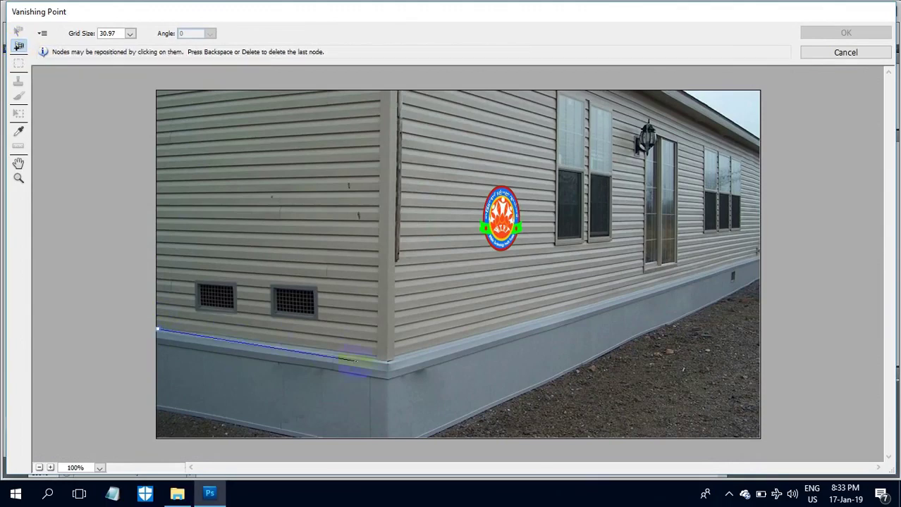
left_click(367, 357)
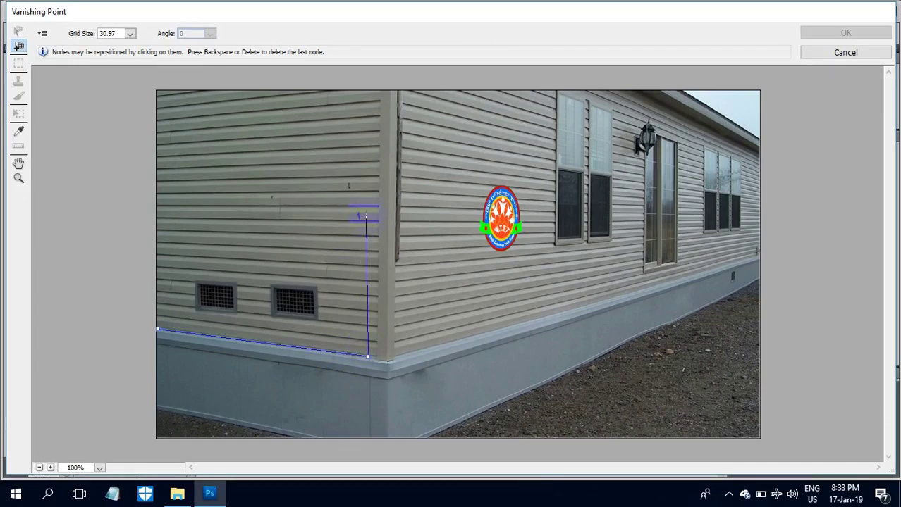
left_click(368, 210)
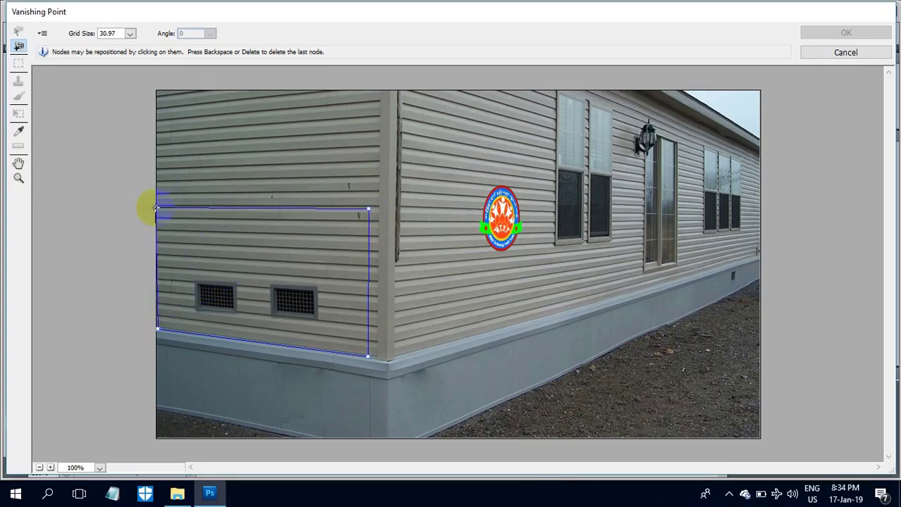
left_click(156, 209)
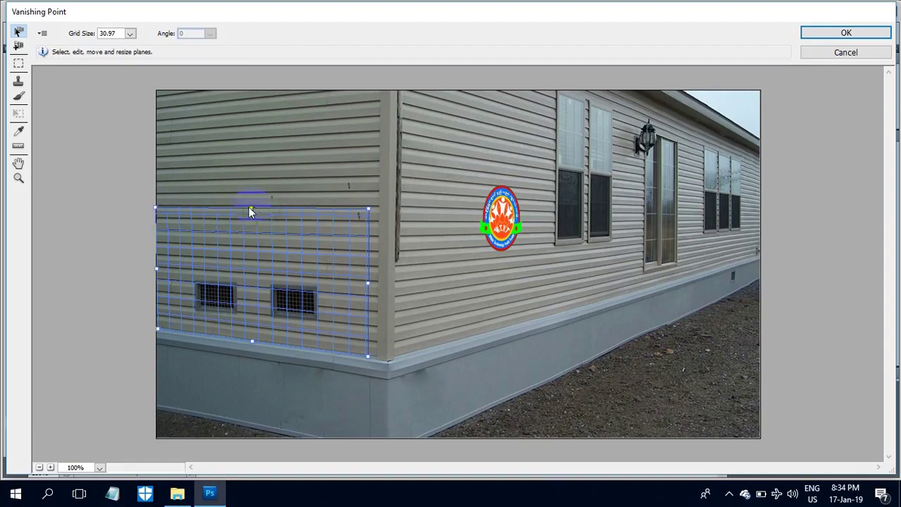
left_click_drag(251, 208, 251, 124)
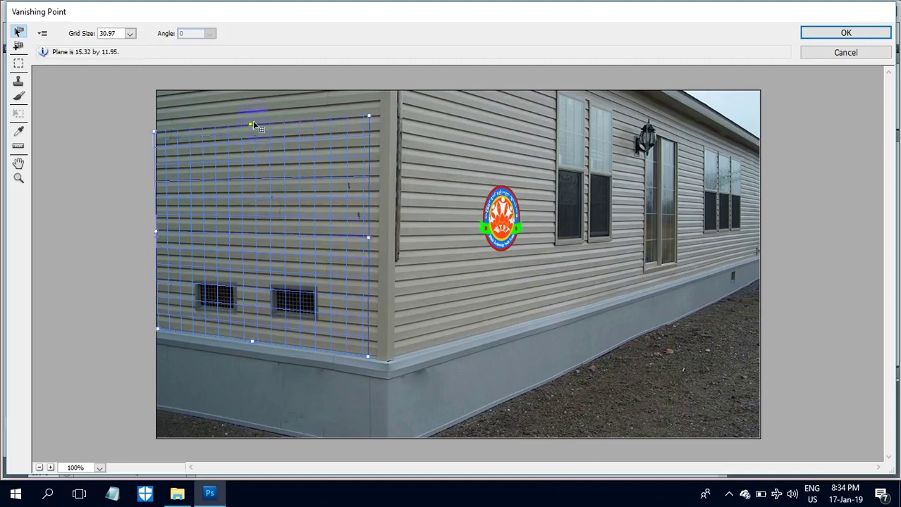
left_click_drag(369, 240, 387, 238)
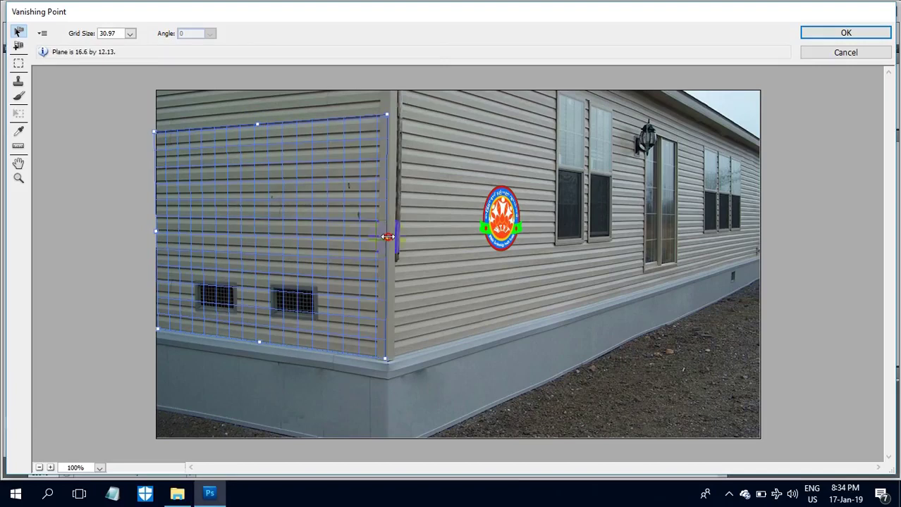
left_click_drag(287, 309, 284, 305)
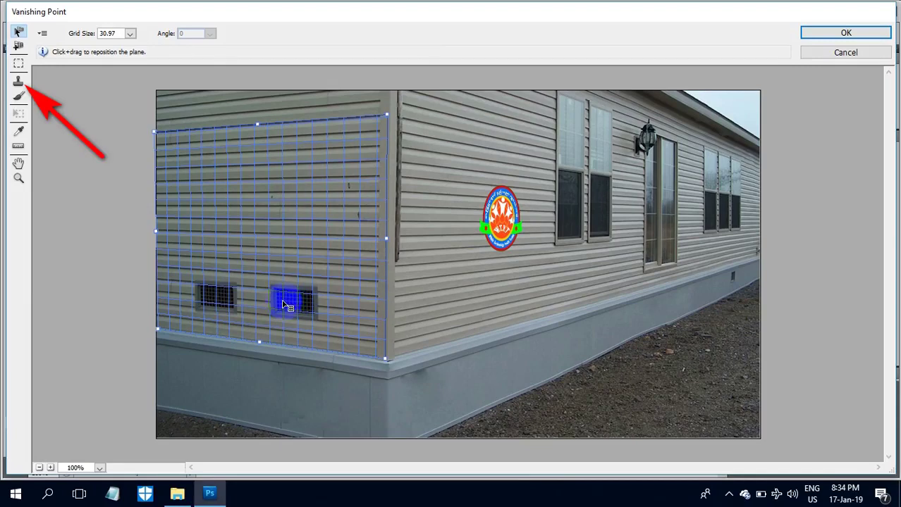
Stamp-clone plain siding in perspective over the right vent, then the left vent.
left_click(18, 81)
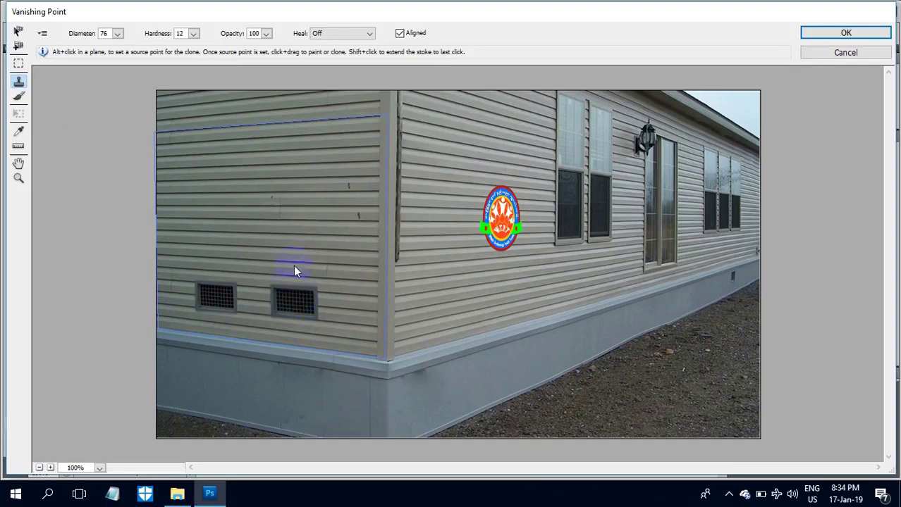
left_click(307, 223, "alt")
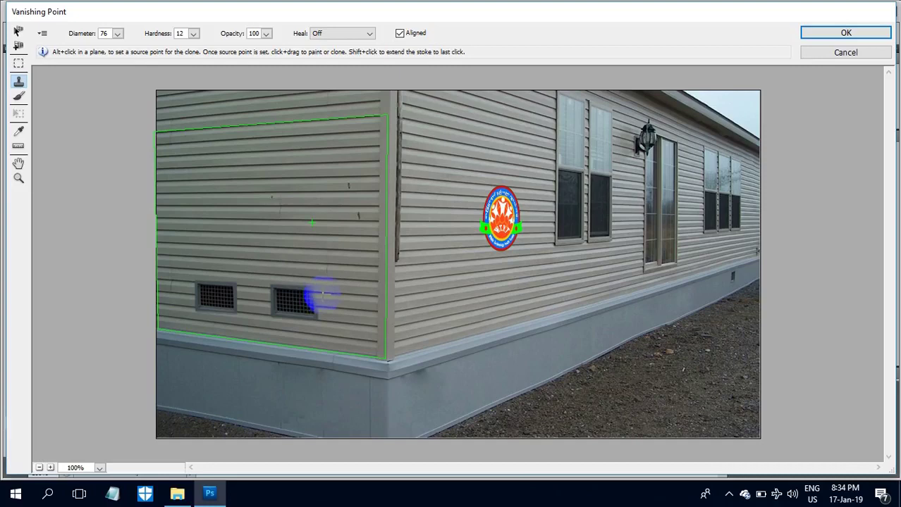
mouse_move(323, 294)
left_mouse_down()
mouse_move(274, 294)
mouse_move(316, 321)
mouse_move(274, 321)
mouse_move(302, 307)
mouse_move(279, 308)
left_mouse_up()
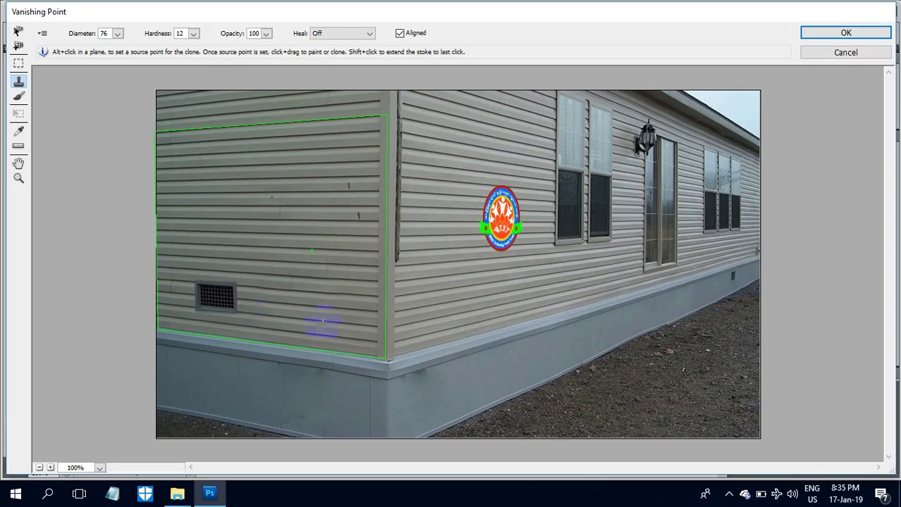
left_click_drag(211, 300, 201, 300)
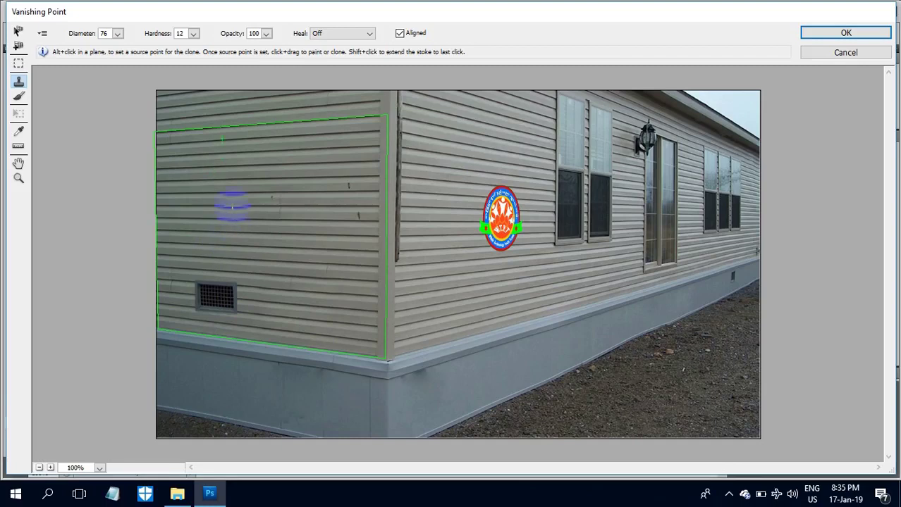
left_click(227, 243, "alt")
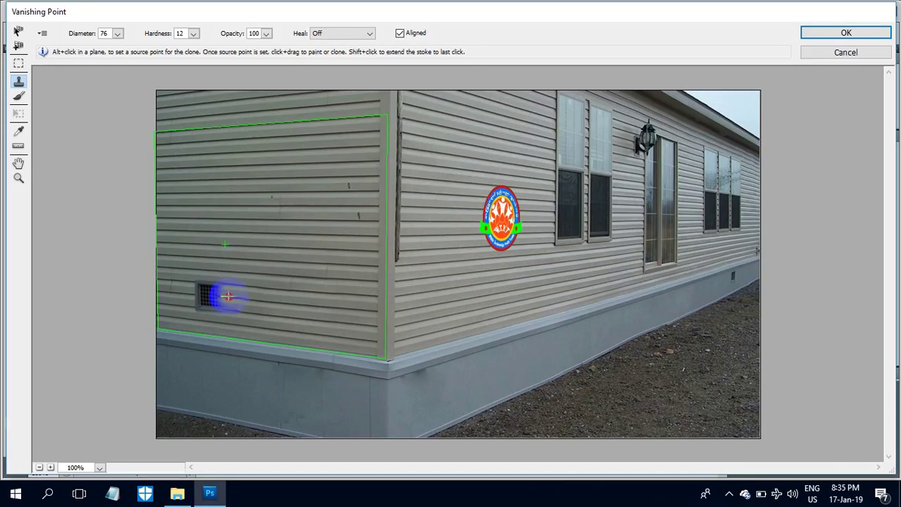
mouse_move(226, 298)
left_mouse_down()
mouse_move(200, 296)
mouse_move(226, 310)
mouse_move(198, 321)
left_mouse_up()
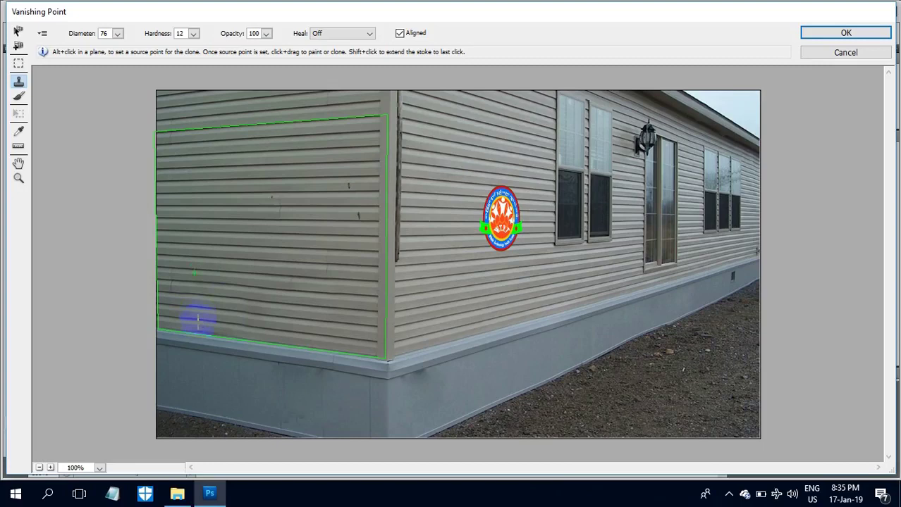
Apply the Vanishing Point edits, then make Lesson-12.2.jpg active and show the Filter menu.
left_click(835, 37)
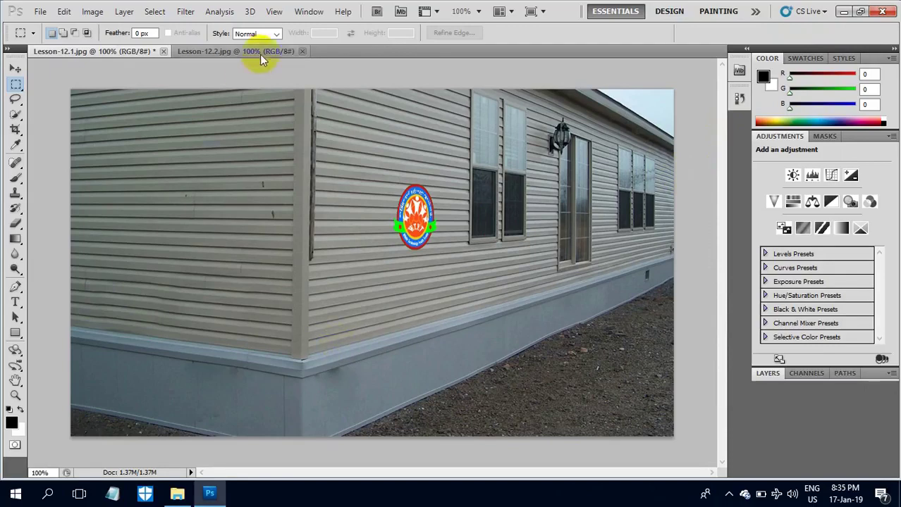
left_click(258, 53)
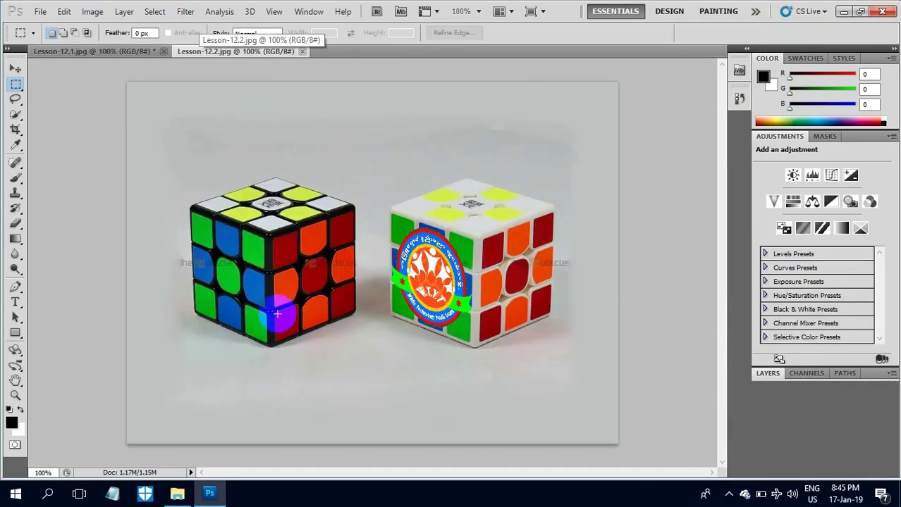
left_click(186, 11)
Open Vanishing Point on the cube image and fit a four-corner plane to the left cube's red-orange face.
left_click(219, 101)
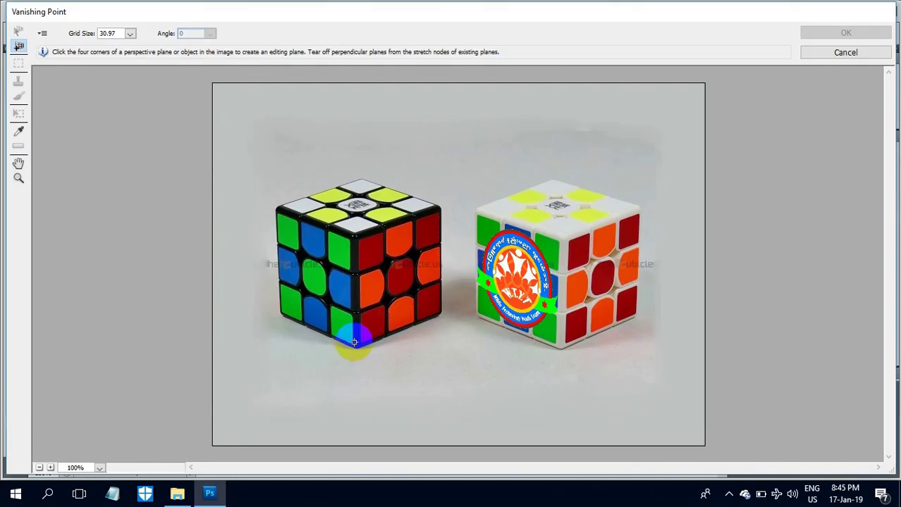
left_click(356, 347)
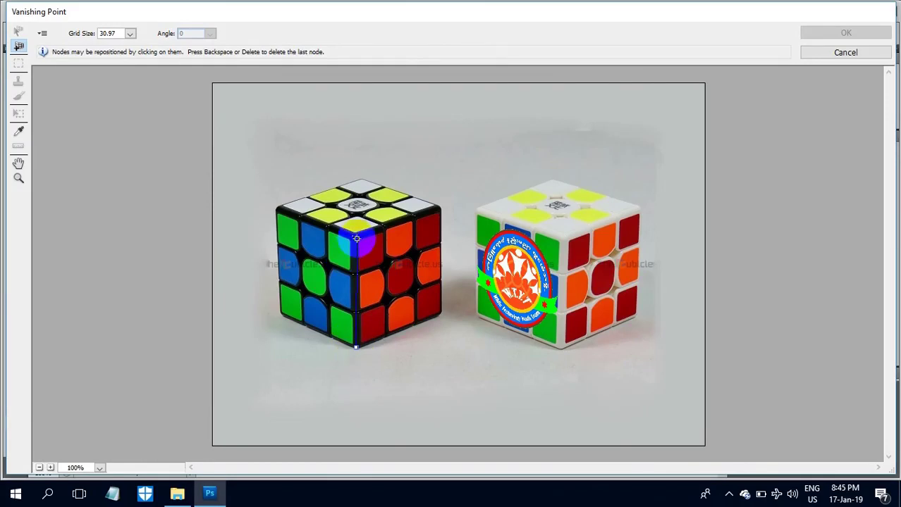
left_click(353, 235)
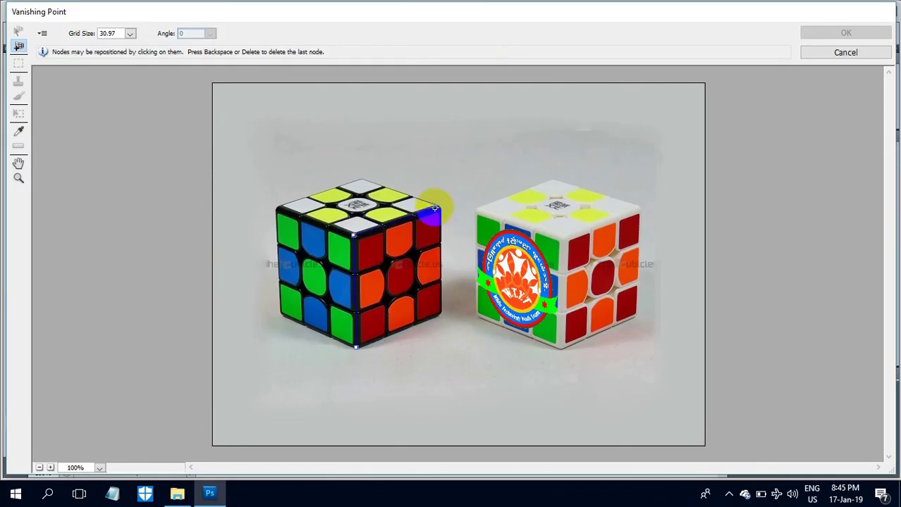
left_click(440, 207)
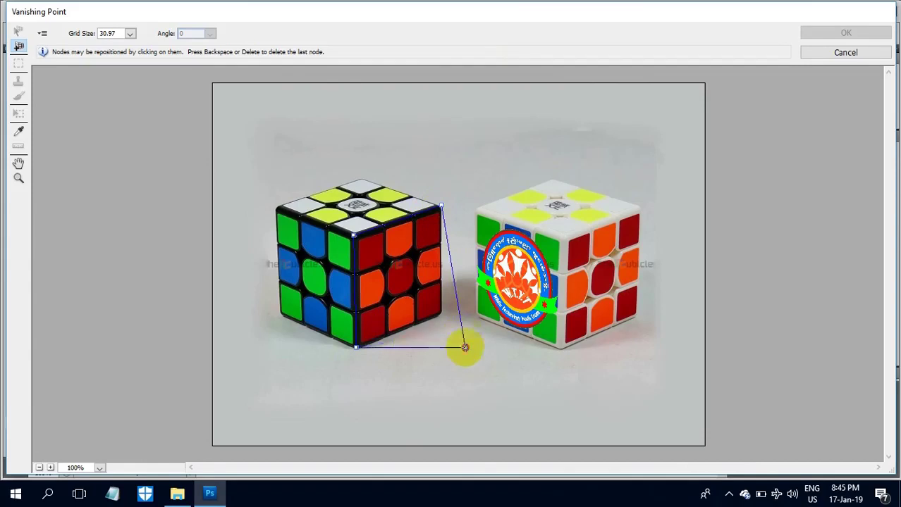
left_click(465, 347)
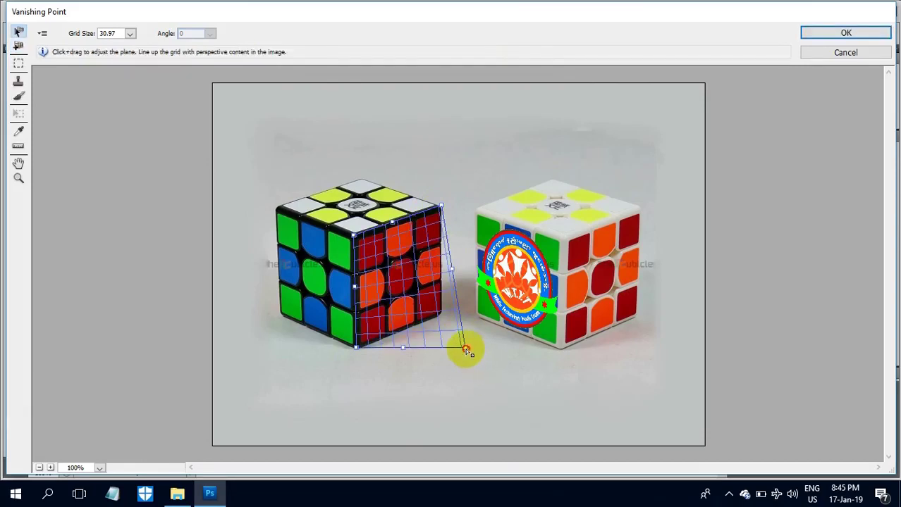
mouse_move(465, 348)
left_mouse_down()
mouse_move(528, 401)
mouse_move(647, 296)
left_mouse_up()
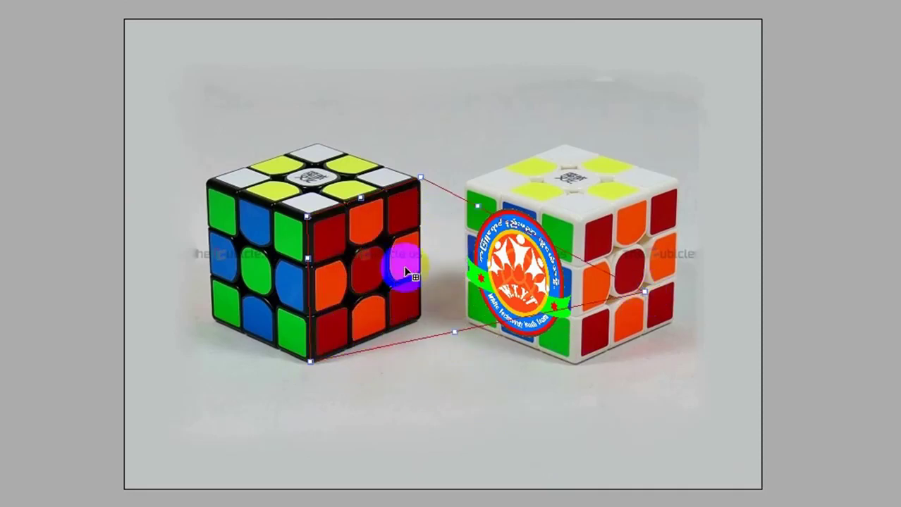
left_click(642, 291)
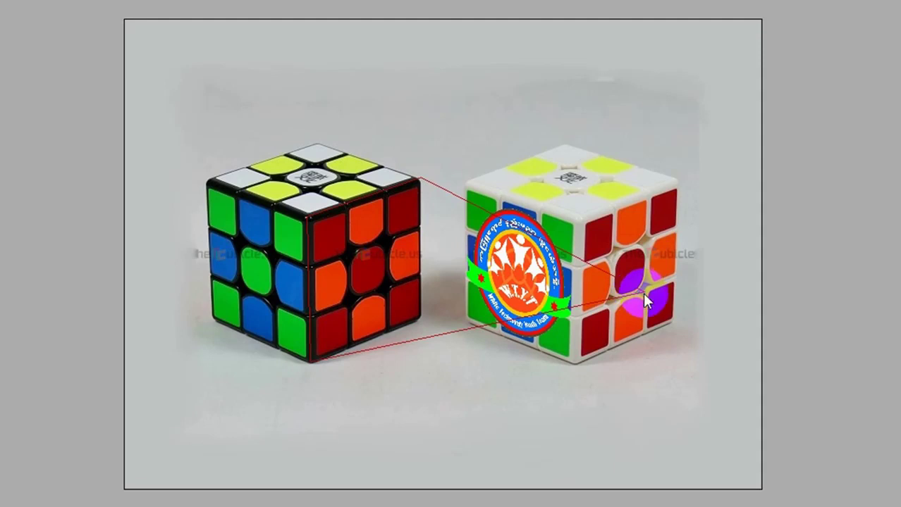
mouse_move(637, 294)
left_mouse_down()
mouse_move(469, 310)
mouse_move(419, 324)
left_mouse_up()
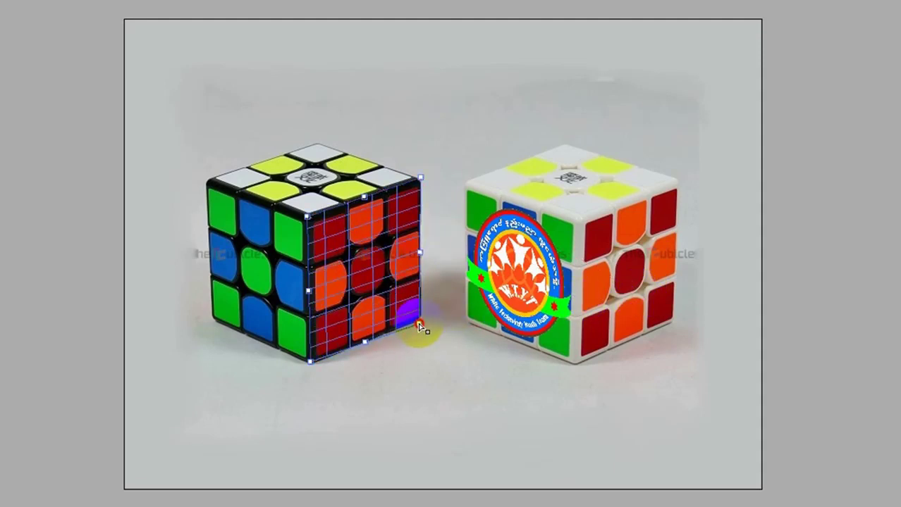
left_click_drag(419, 324, 422, 319)
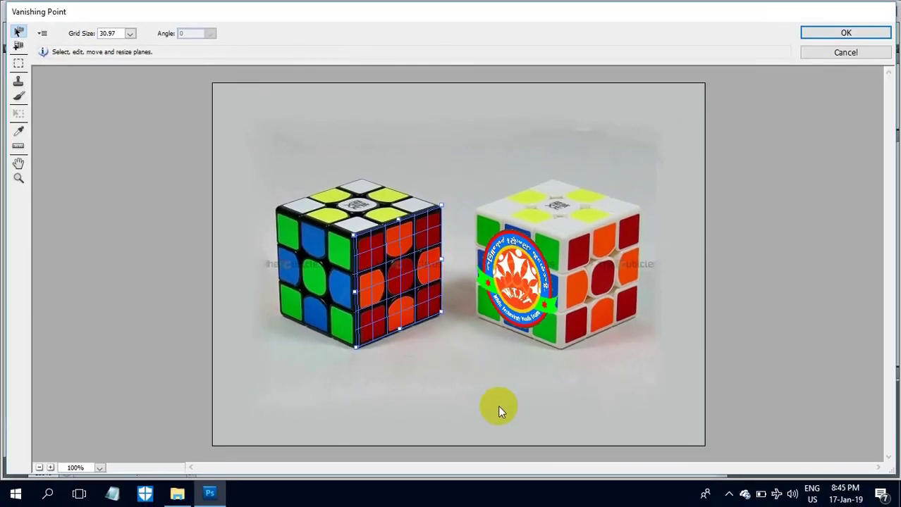
Pull a floor plane from the left cube's bottom edge and stretch it toward the white cube's base.
left_click(18, 46)
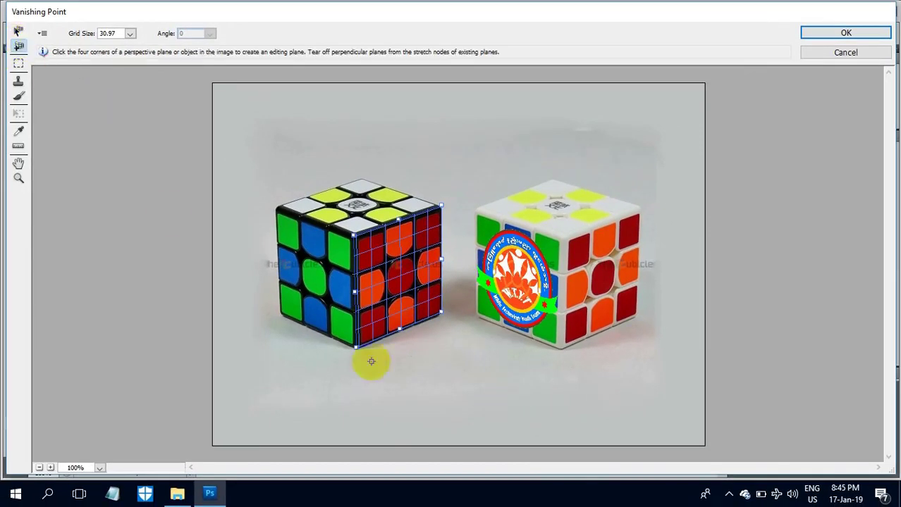
left_click_drag(399, 329, 491, 408)
left_click_drag(526, 430, 569, 455)
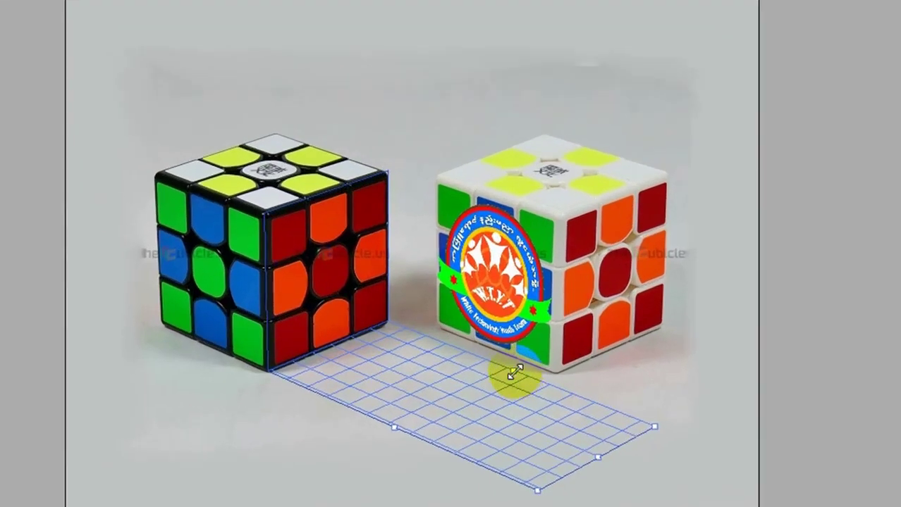
left_click_drag(514, 372, 524, 365)
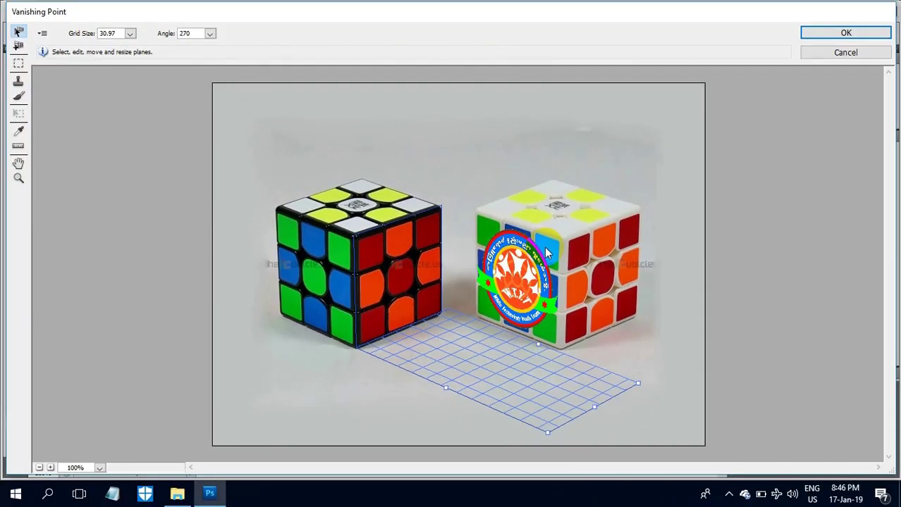
key("ctrl")
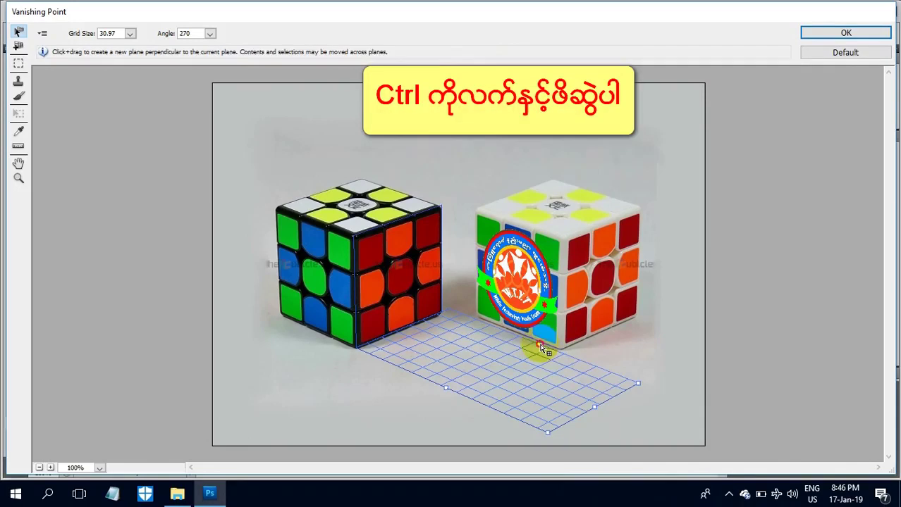
Raise a vertical plane onto the white cube's logo face, then fit another across its top.
mouse_move(540, 346)
left_mouse_down()
mouse_move(539, 227)
mouse_move(541, 236)
left_mouse_up()
mouse_move(641, 329)
left_mouse_down()
mouse_move(564, 320)
mouse_move(575, 331)
left_mouse_up()
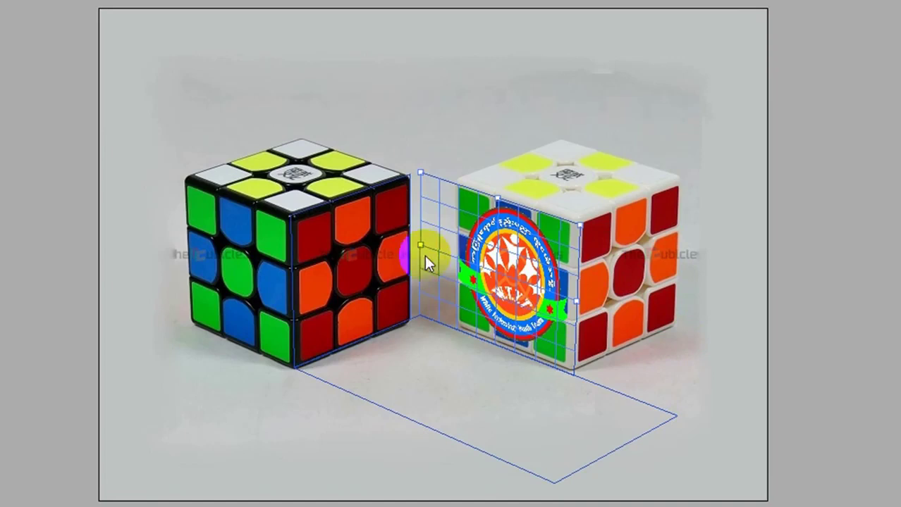
left_click_drag(420, 246, 459, 255)
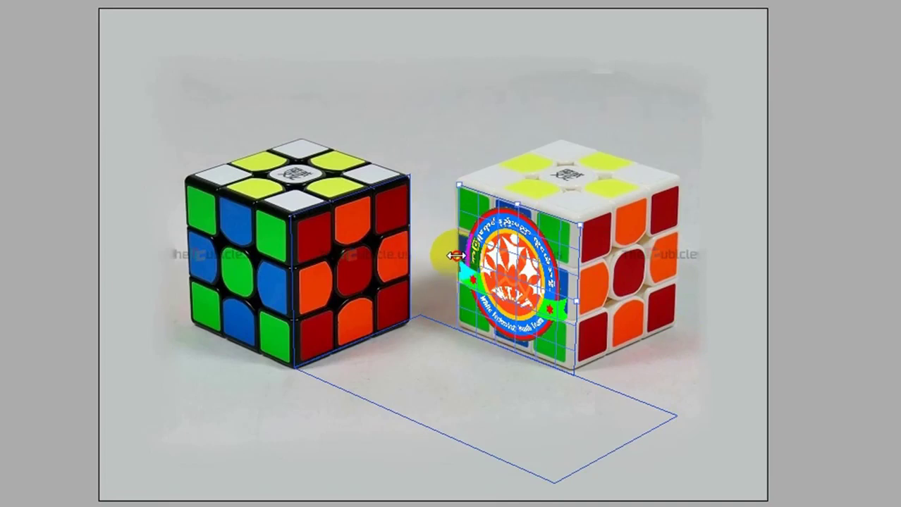
mouse_move(520, 205)
left_mouse_down()
mouse_move(527, 222)
mouse_move(534, 203)
mouse_move(627, 152)
left_mouse_up()
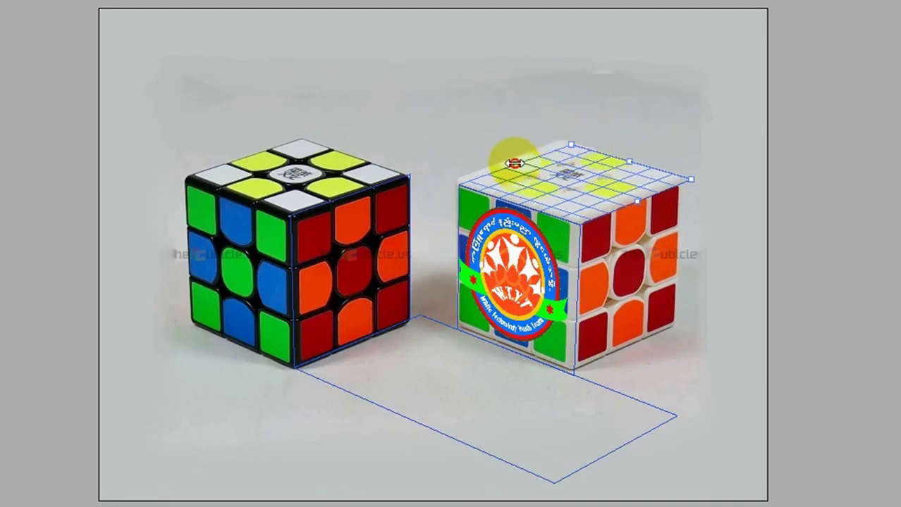
left_click_drag(513, 164, 509, 157)
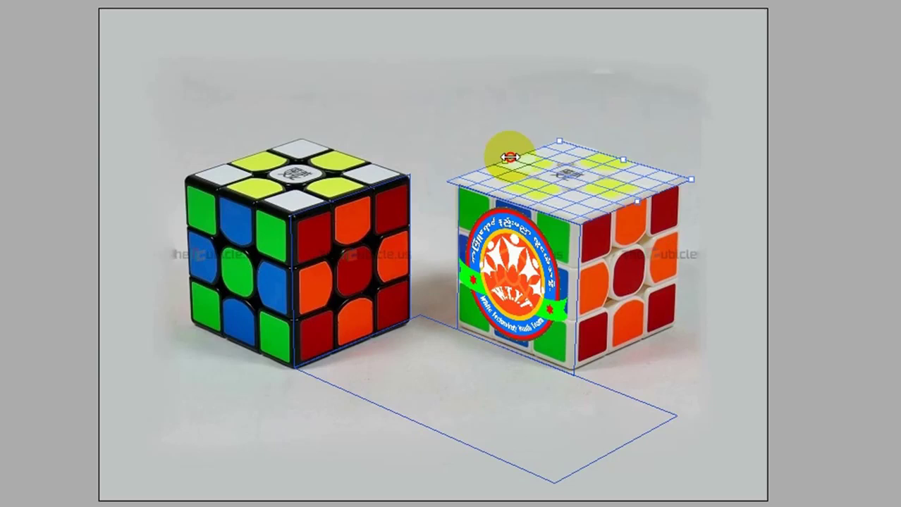
left_click_drag(630, 209, 637, 203)
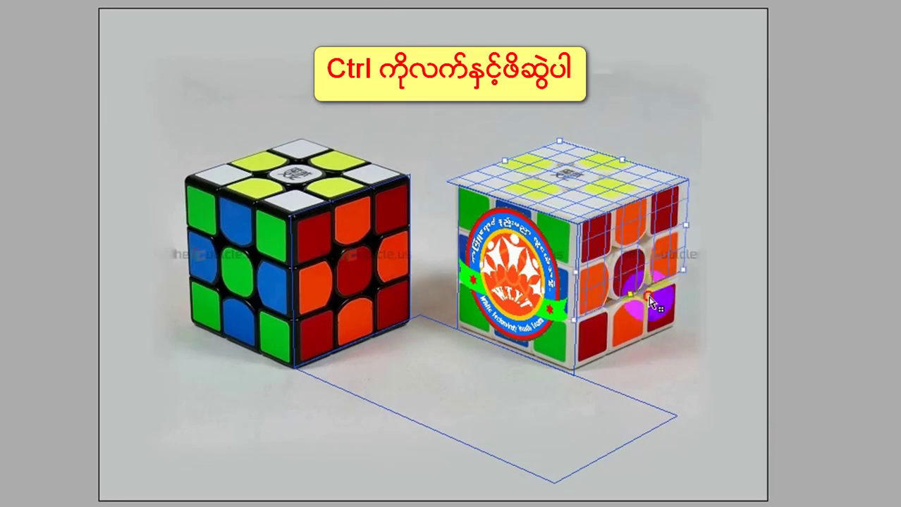
Tear off planes for the white cube's right face, the dark cube's top and left faces, and a left floor area.
left_click_drag(637, 205, 663, 358)
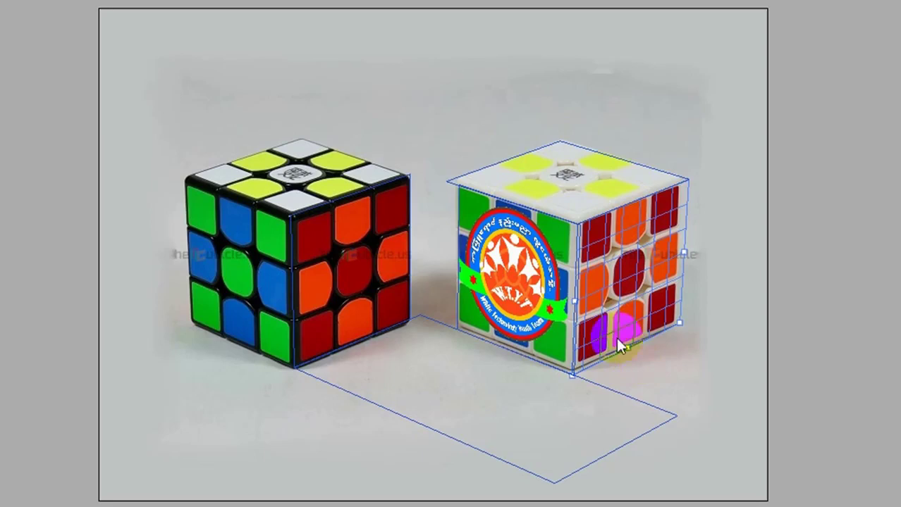
left_click(359, 235)
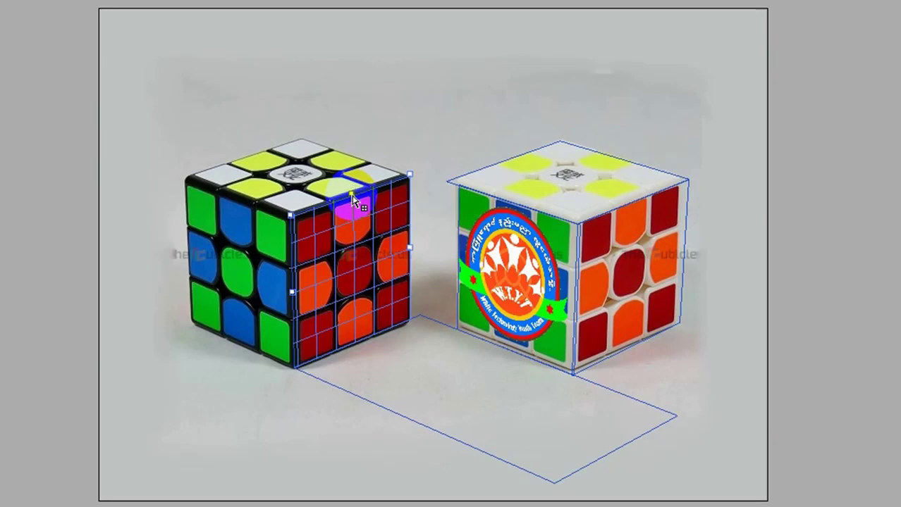
mouse_move(352, 197)
left_mouse_down()
mouse_move(248, 135)
mouse_move(255, 145)
left_mouse_up()
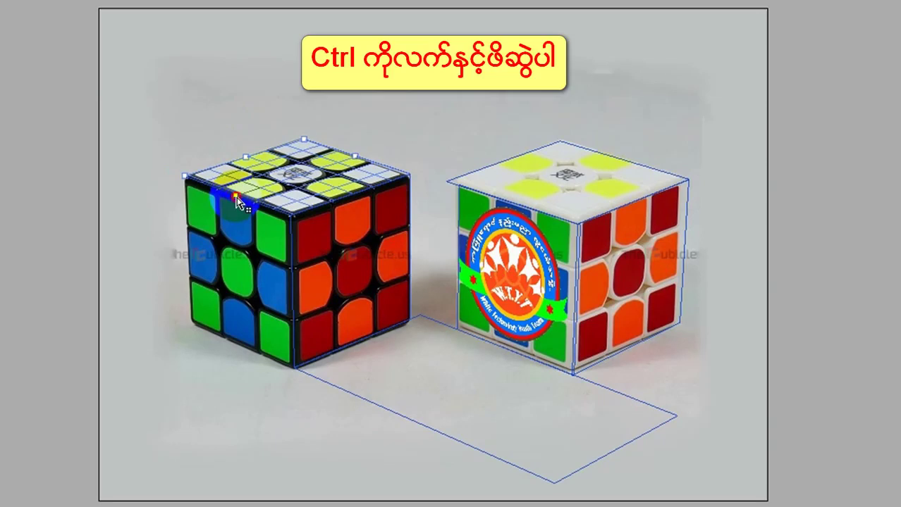
mouse_move(237, 202)
left_mouse_down()
mouse_move(222, 350)
mouse_move(240, 342)
left_mouse_up()
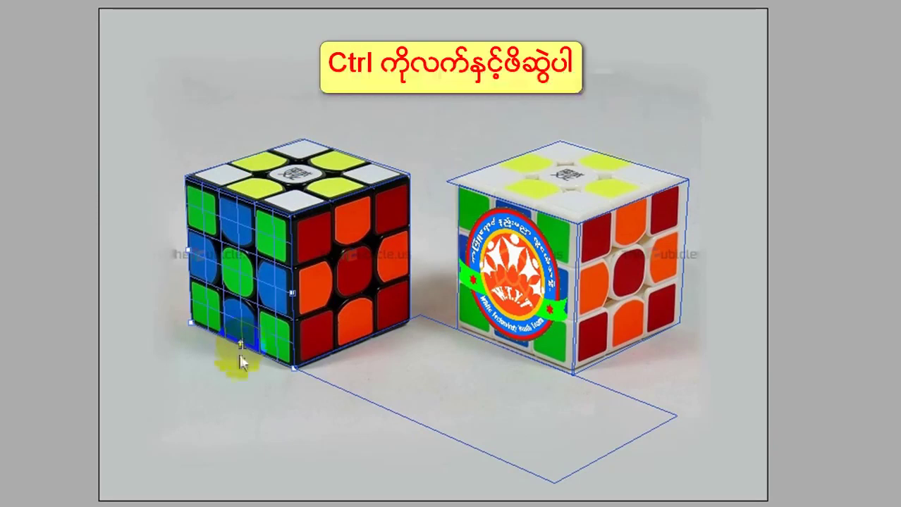
left_click_drag(238, 354, 6, 453)
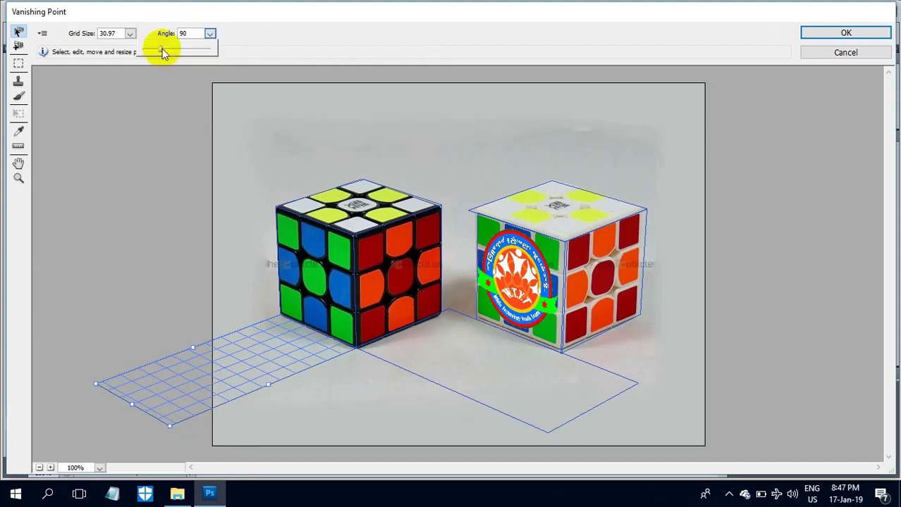
left_click_drag(161, 51, 161, 56)
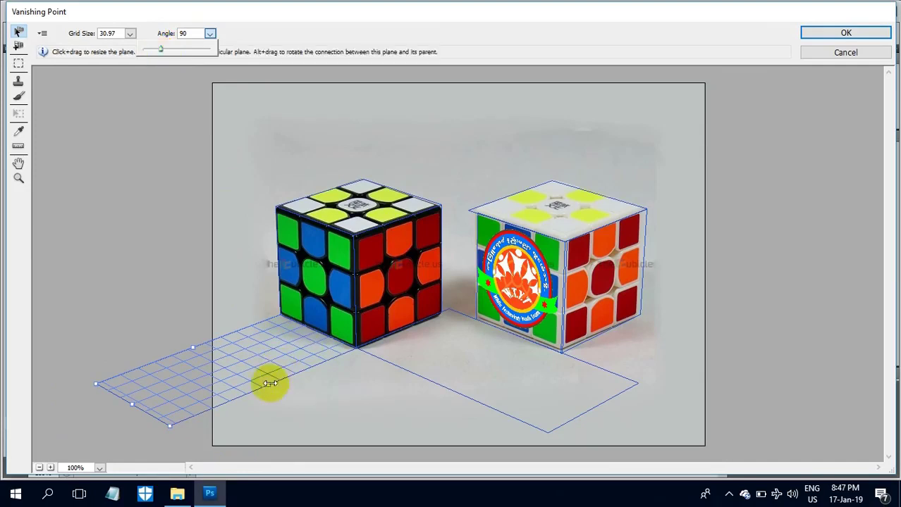
left_click_drag(268, 385, 425, 496)
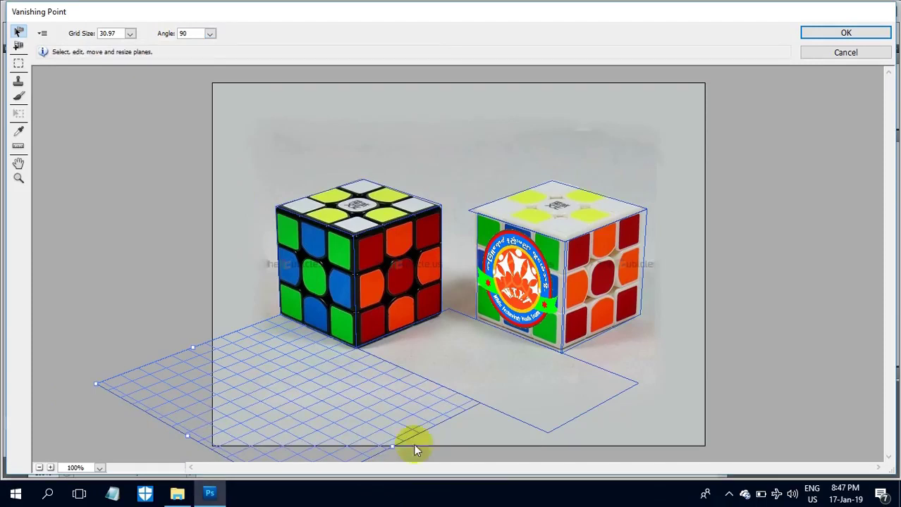
left_click(431, 340)
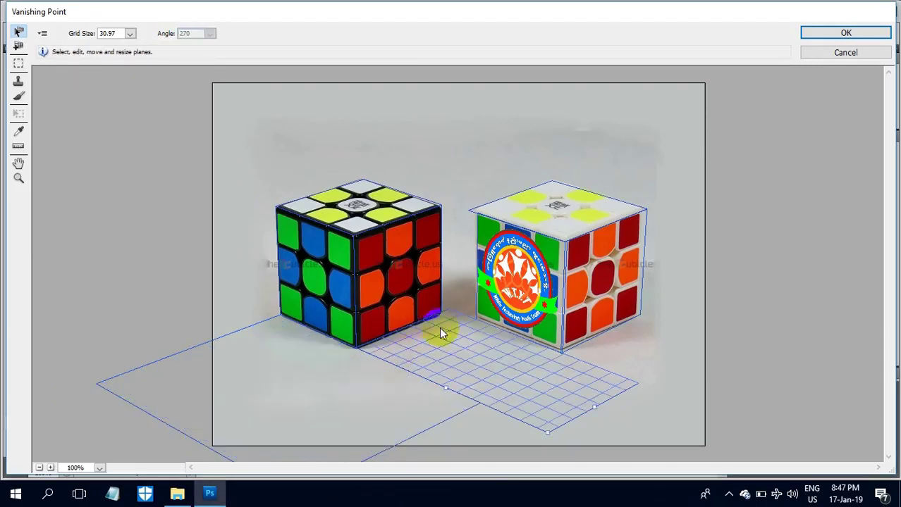
left_click_drag(502, 248, 518, 254)
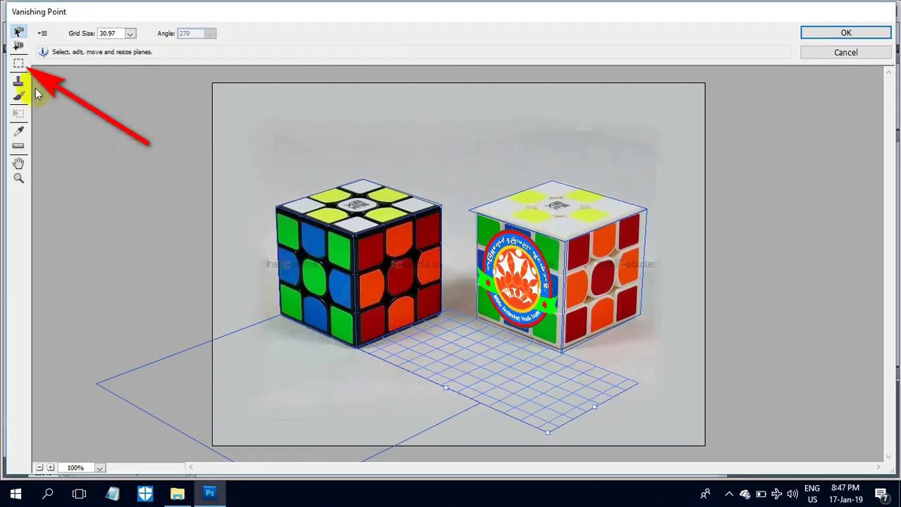
Marquee-select the white cube's logo and drag a perspective copy onto the dark cube's front face.
left_click(18, 63)
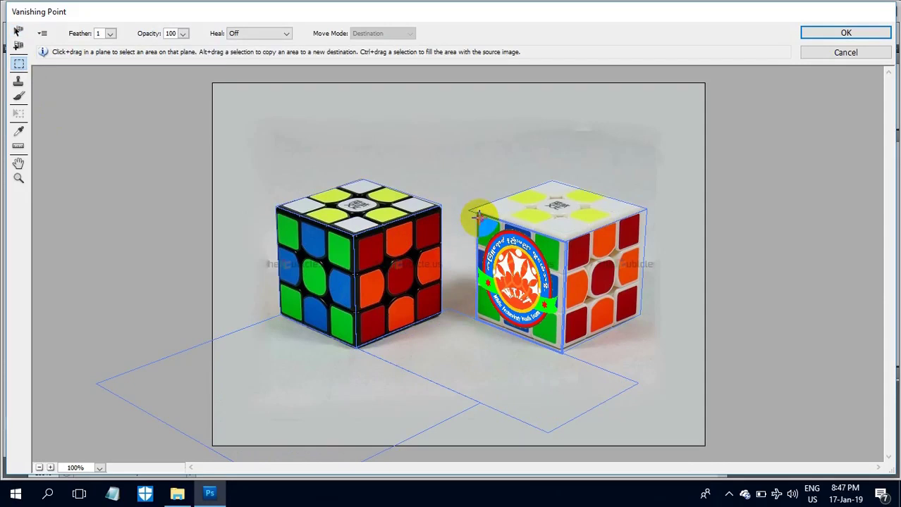
left_click_drag(478, 215, 560, 351)
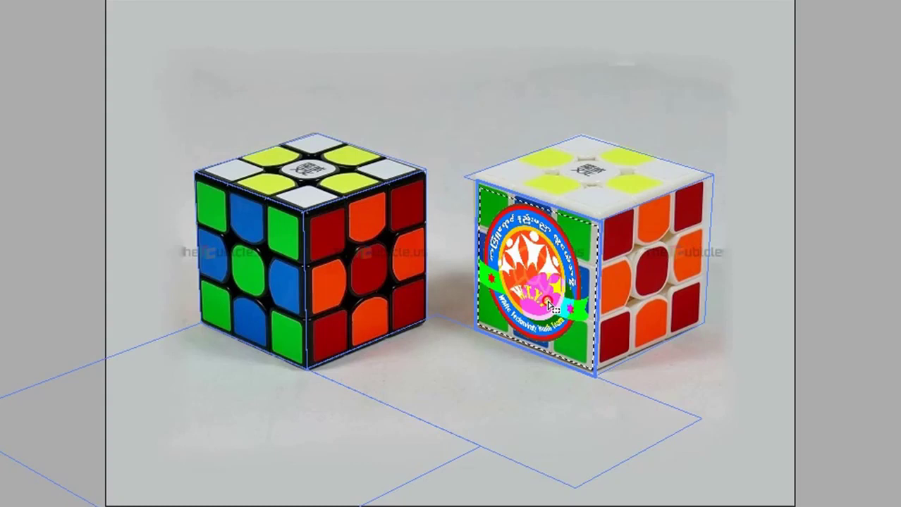
left_click_drag(550, 304, 546, 303)
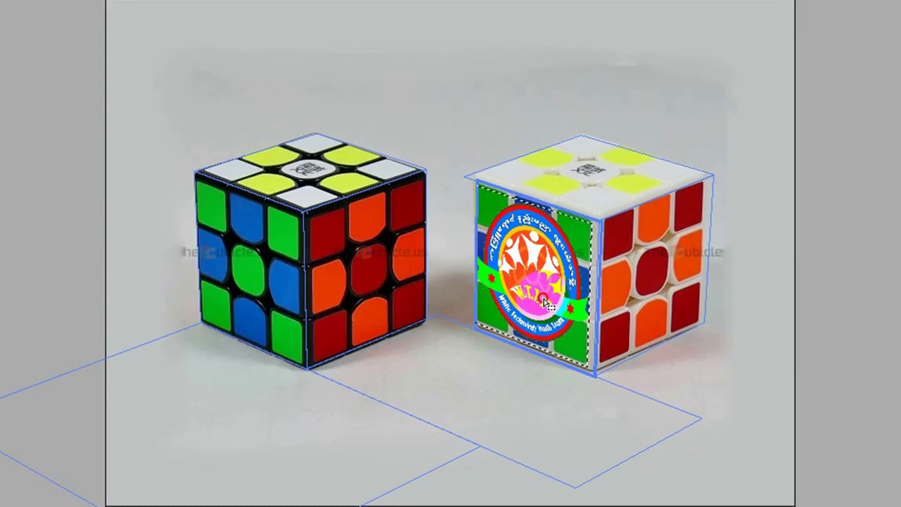
left_click_drag(546, 303, 549, 303)
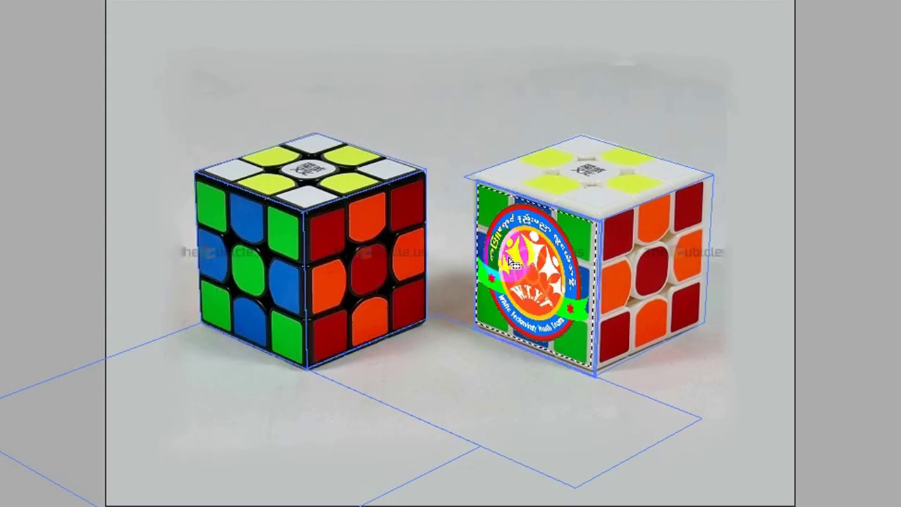
mouse_move(513, 262)
left_mouse_down()
mouse_move(546, 268)
mouse_move(286, 281)
mouse_move(262, 263)
left_mouse_up()
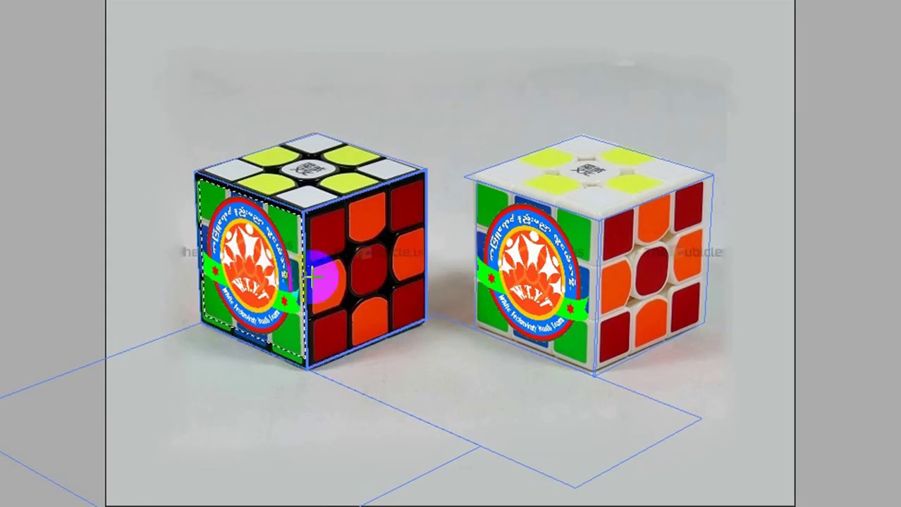
Nudge the logo two steps left and one right on the dark cube's face, then deselect it.
key("Left")
key("Left")
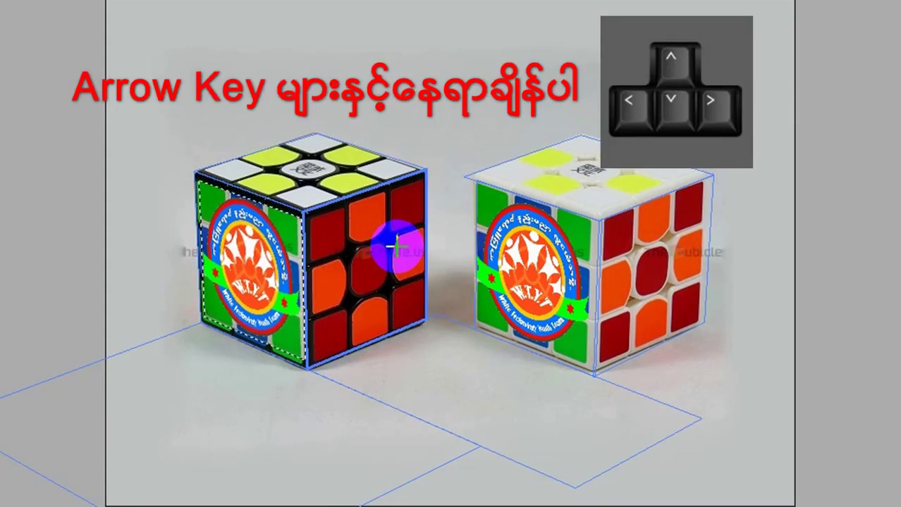
key("Left")
key("Right")
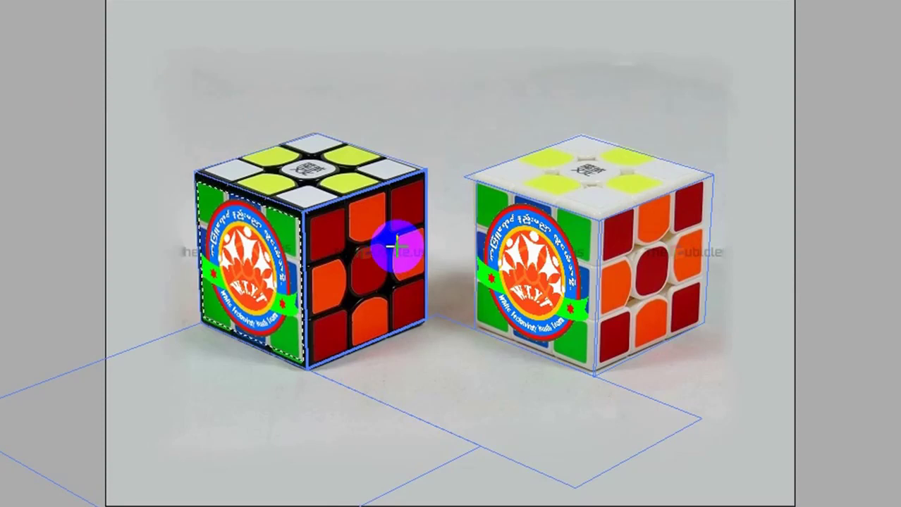
key("ctrl+d")
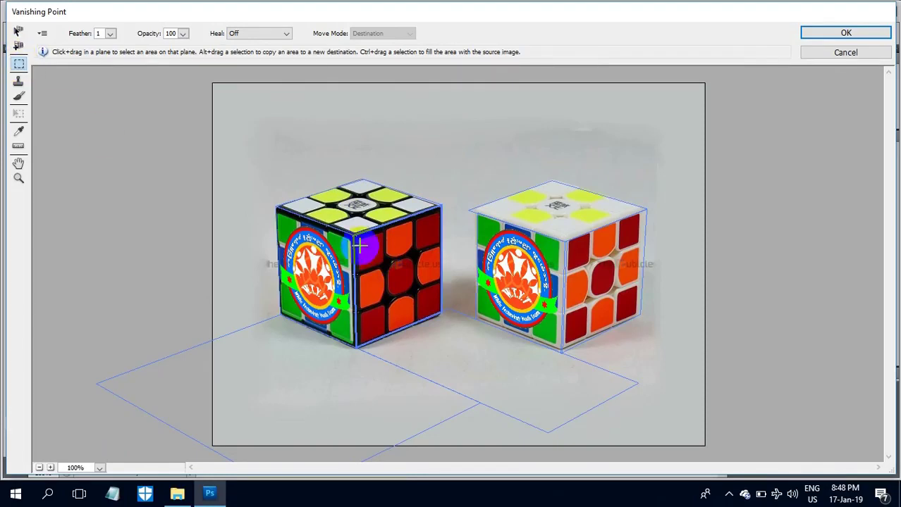
Select the dark cube's red/orange side face and copy it onto its top face and the floor.
left_click_drag(358, 238, 439, 314)
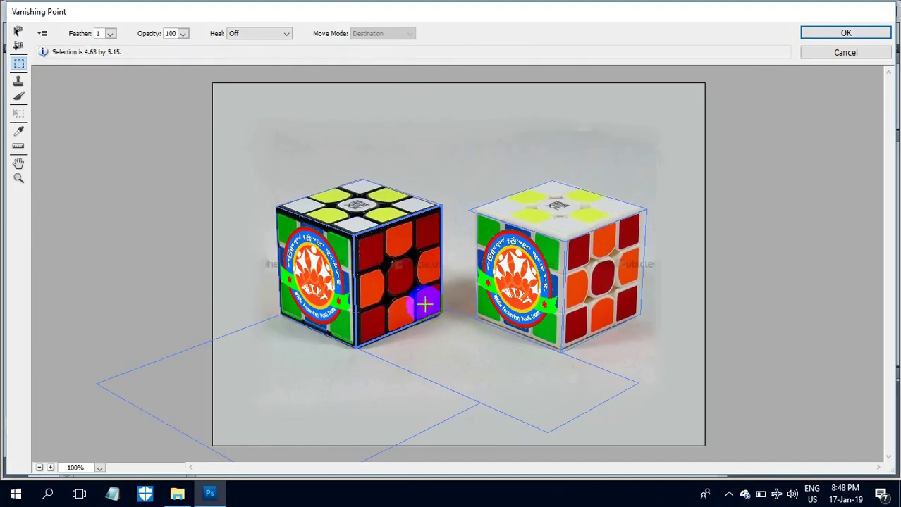
left_click_drag(439, 314, 442, 316)
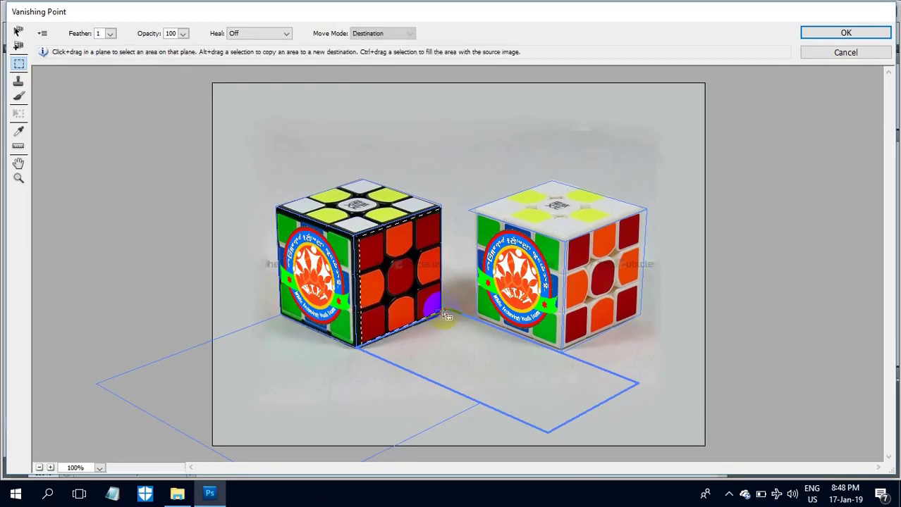
key("alt")
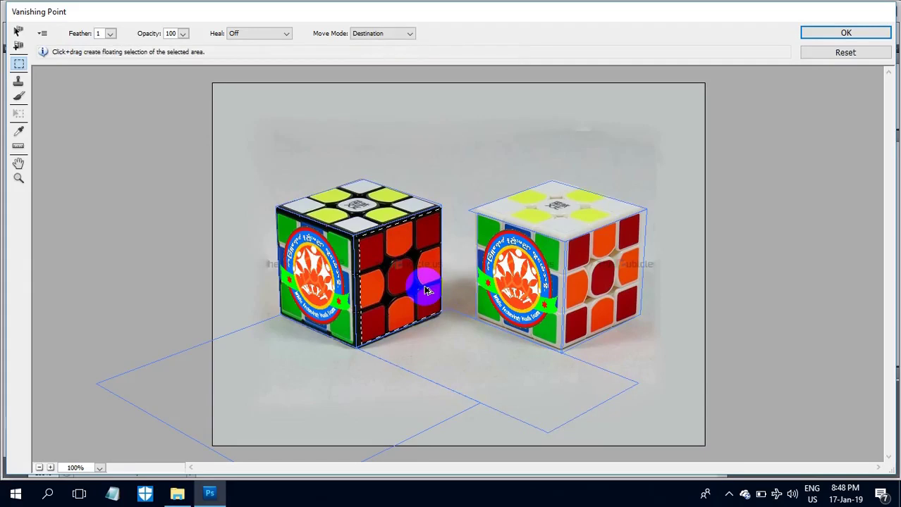
left_click_drag(415, 288, 378, 210)
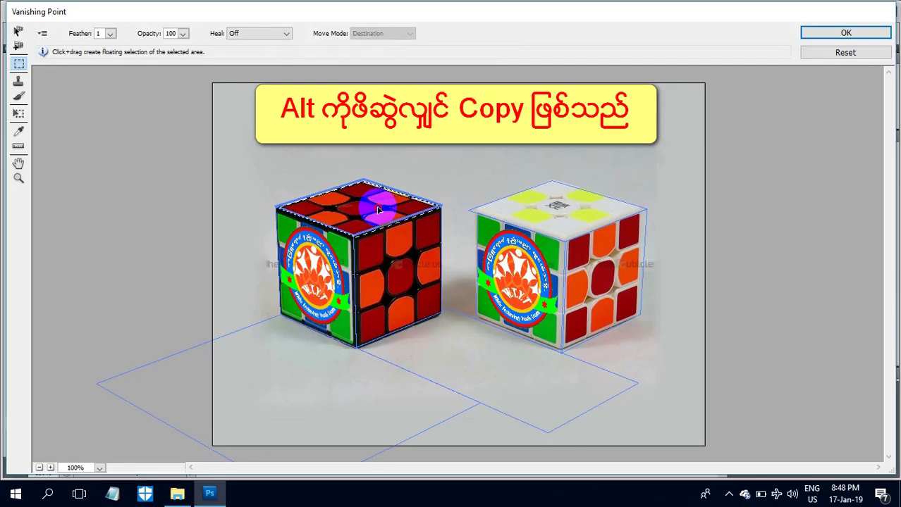
mouse_move(378, 207)
left_mouse_down()
mouse_move(358, 209)
mouse_move(317, 338)
mouse_move(279, 353)
left_mouse_up()
left_click(347, 222)
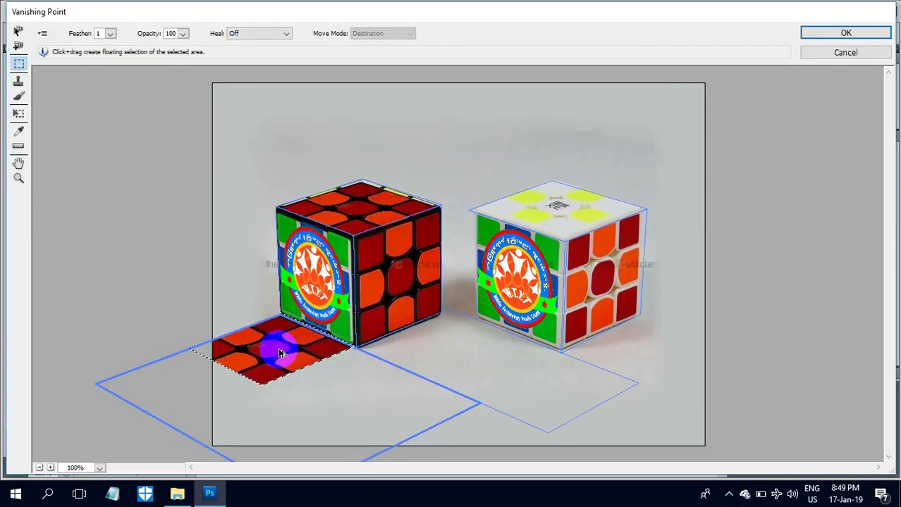
mouse_move(279, 353)
left_mouse_down()
mouse_move(292, 383)
mouse_move(341, 401)
mouse_move(346, 388)
mouse_move(458, 358)
mouse_move(469, 343)
mouse_move(470, 361)
mouse_move(547, 354)
left_mouse_up()
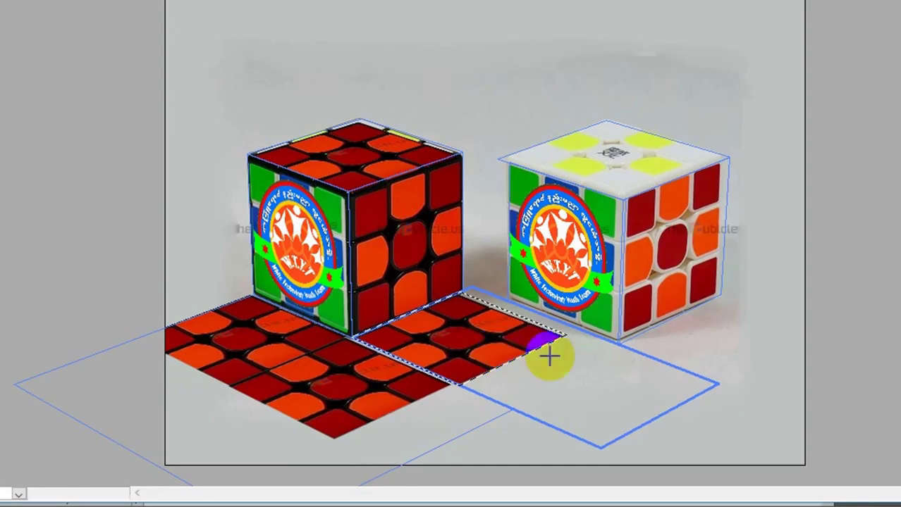
Lay another pattern copy on the floor, then copy the white cube's right face onto the floor.
mouse_move(639, 237)
left_mouse_down()
mouse_move(641, 217)
mouse_move(699, 261)
left_mouse_up()
left_click(566, 381)
mouse_move(631, 311)
left_mouse_down()
mouse_move(628, 202)
mouse_move(649, 254)
mouse_move(678, 285)
mouse_move(718, 289)
left_mouse_up()
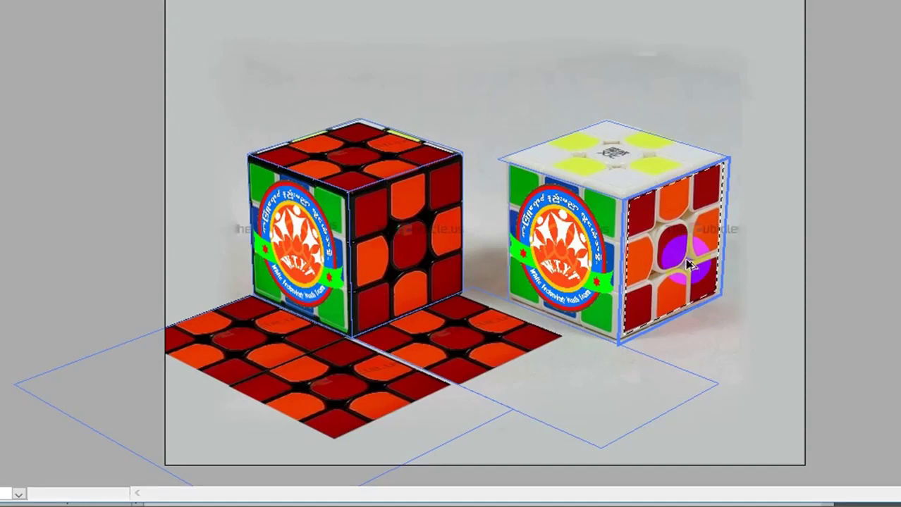
left_click_drag(689, 266, 605, 381)
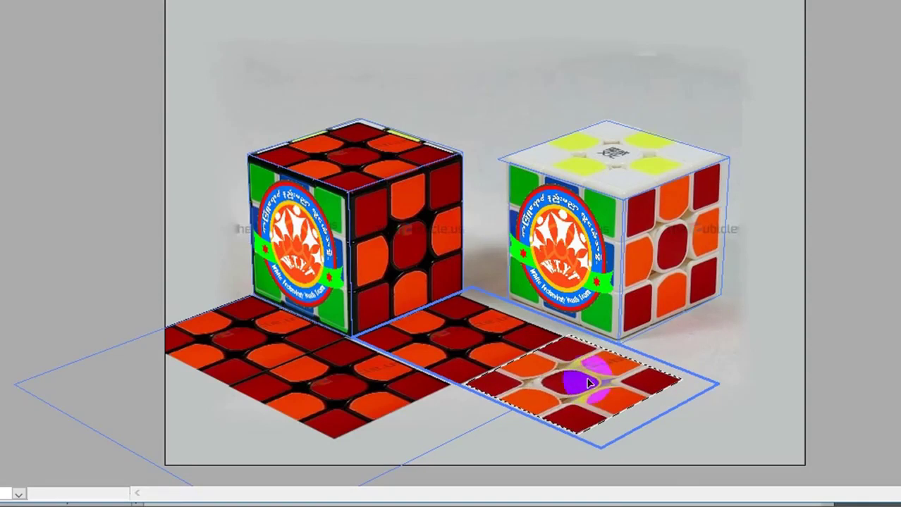
Adjust the floor copy, cover the white cube's top with the red pattern, and commit.
mouse_move(592, 385)
left_mouse_down()
mouse_move(575, 400)
mouse_move(618, 172)
left_mouse_up()
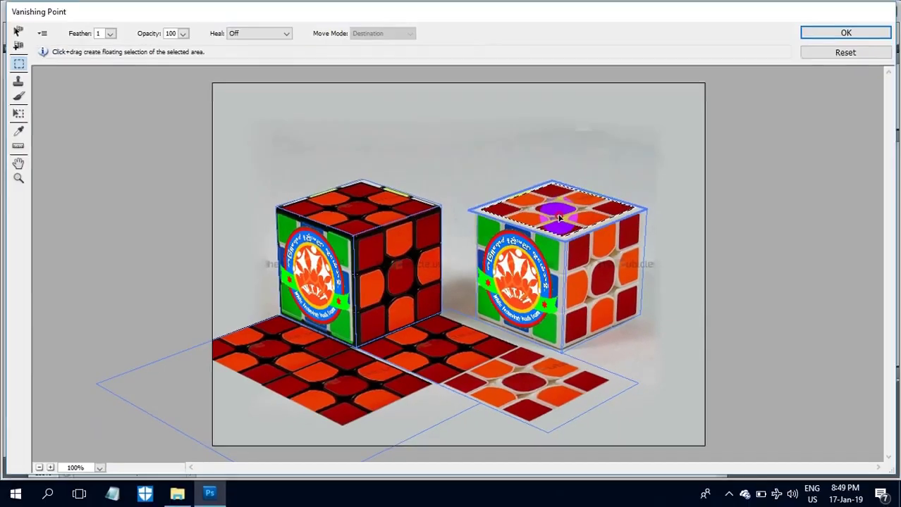
left_click_drag(561, 222, 514, 357)
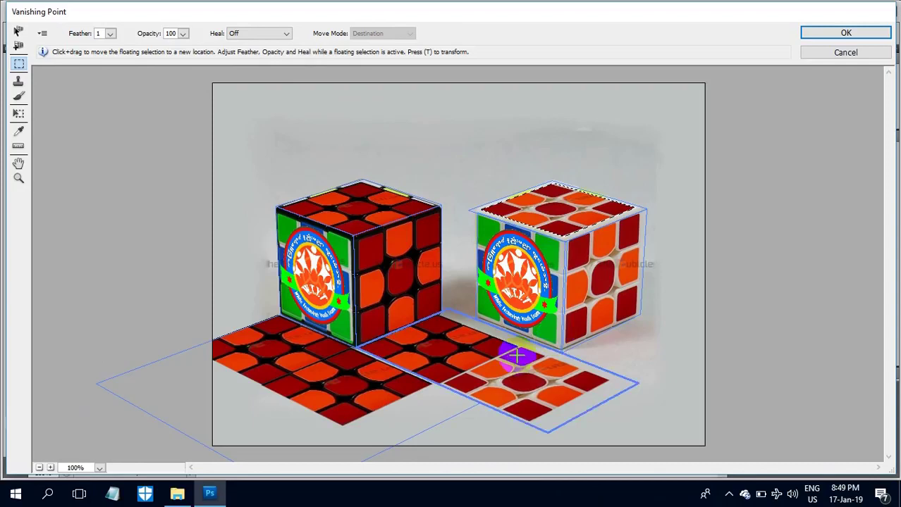
left_click(574, 200)
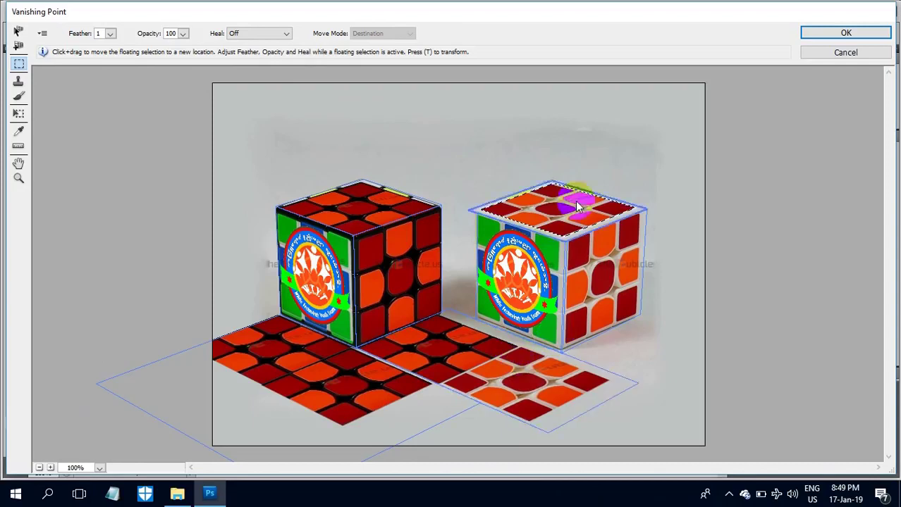
Apply the Vanishing Point edits to the photo and minimize Photoshop.
left_click(823, 33)
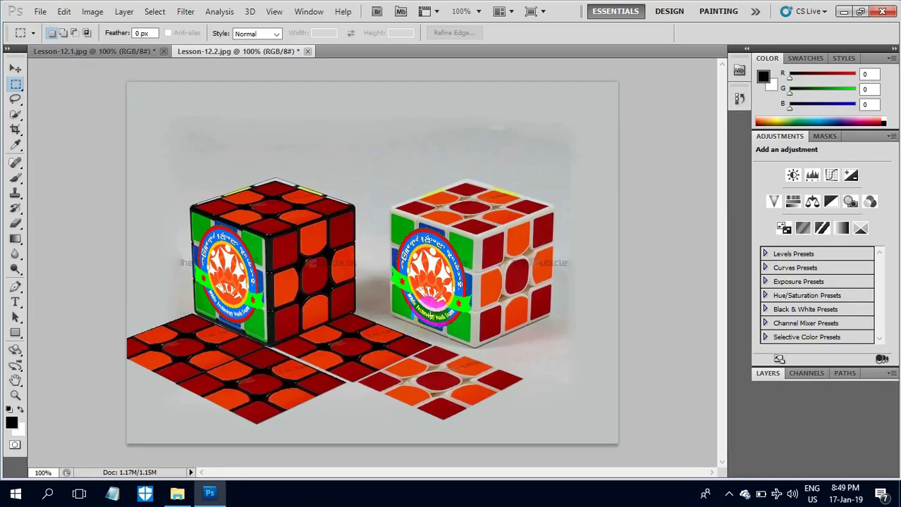
left_click(843, 11)
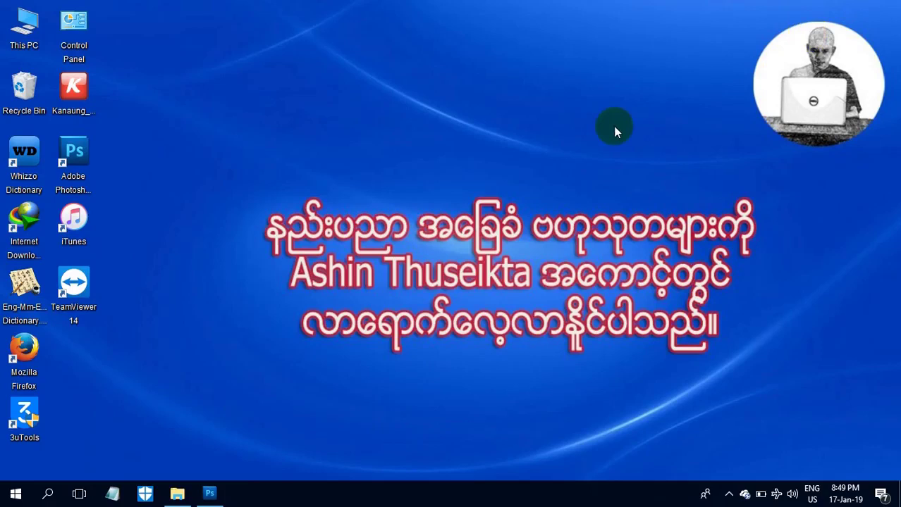